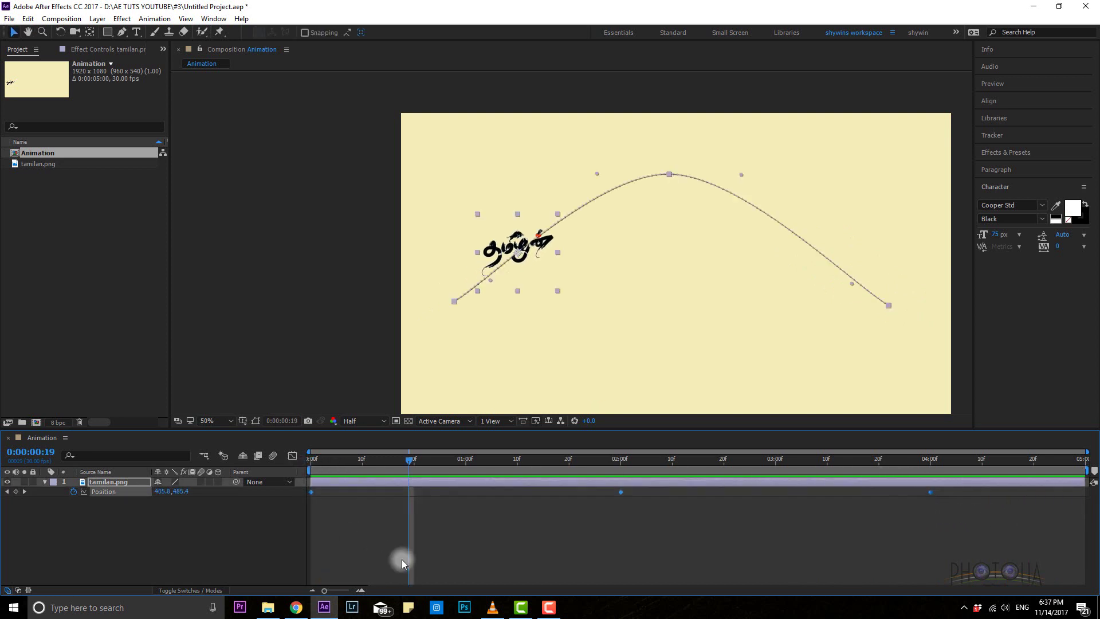
- Select the tamilan.png layer and return the current time to 0:00:00:00
{"action": "left_click", "coordinate": [308, 507]}
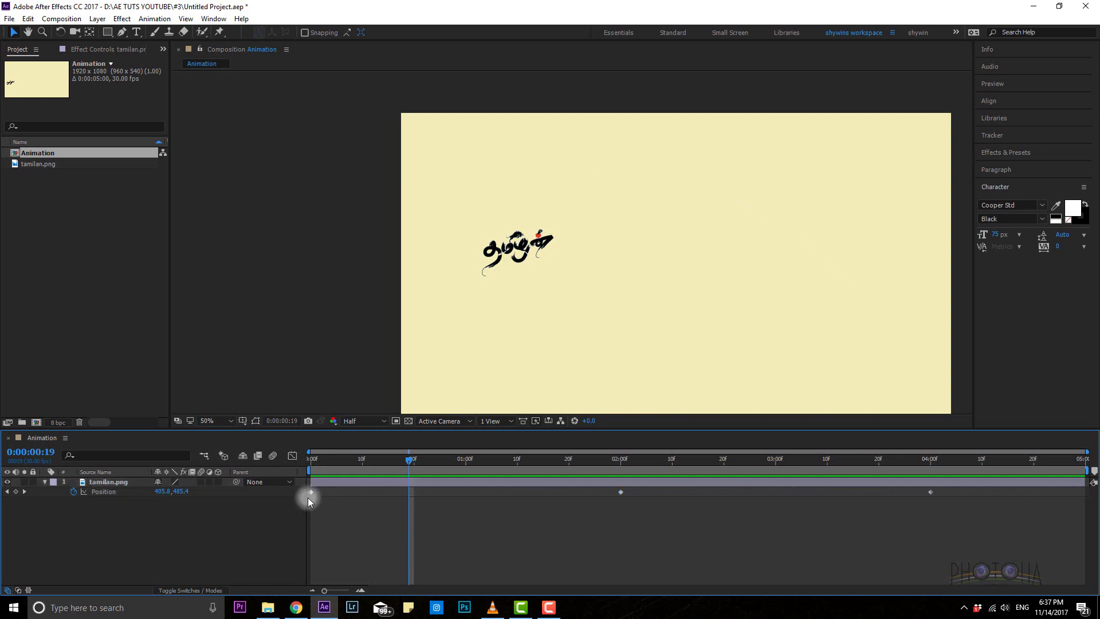
{"action": "left_click", "coordinate": [310, 492]}
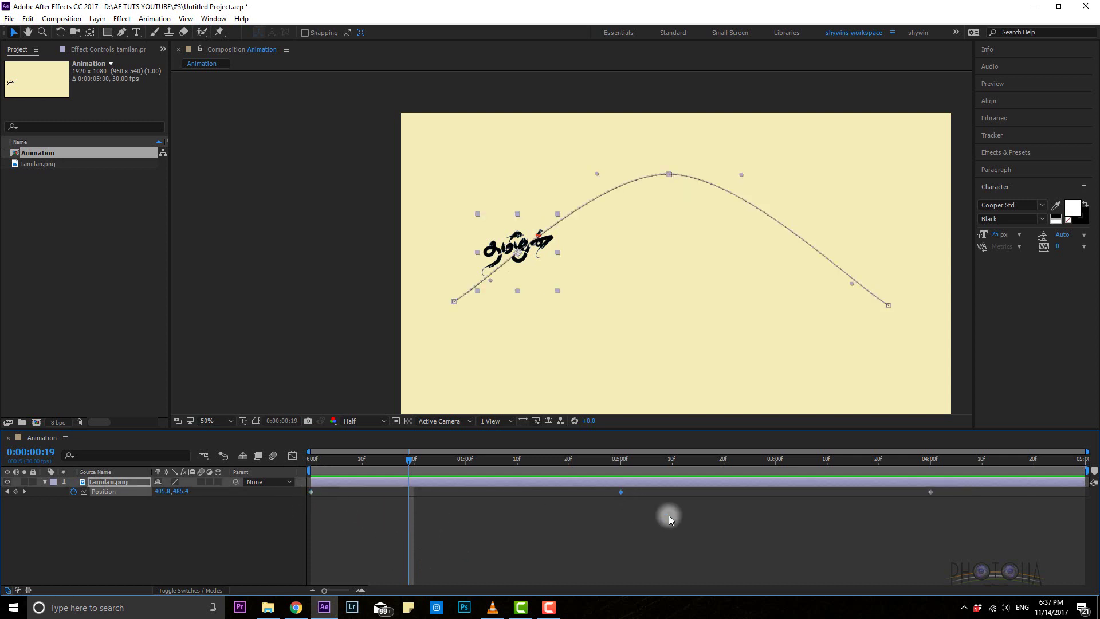
{"action": "left_click", "coordinate": [914, 559]}
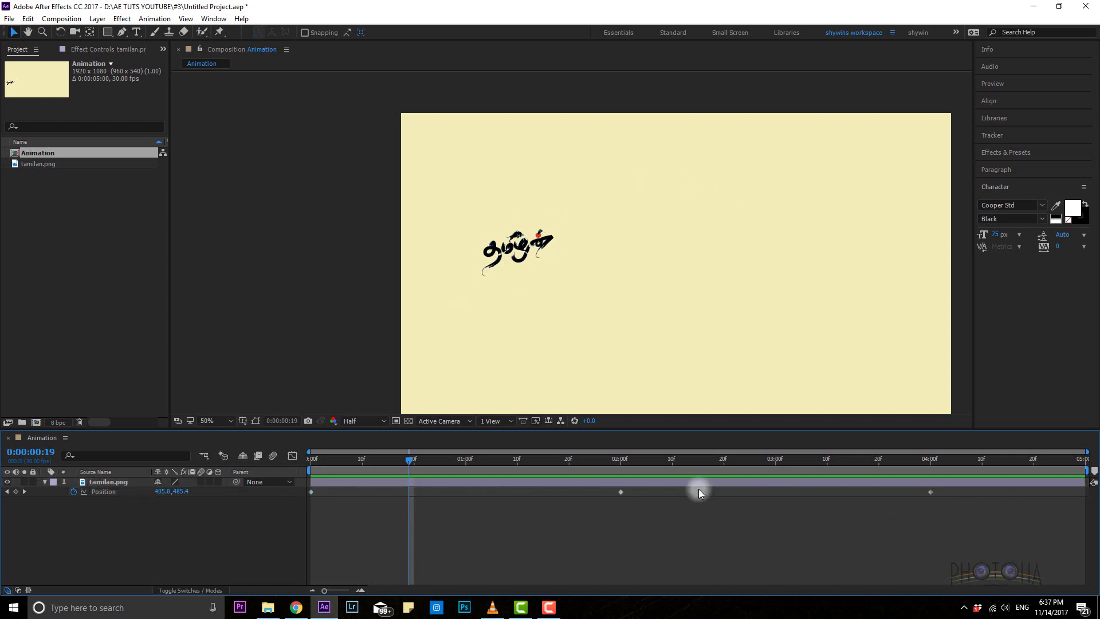
{"action": "left_click", "coordinate": [506, 257]}
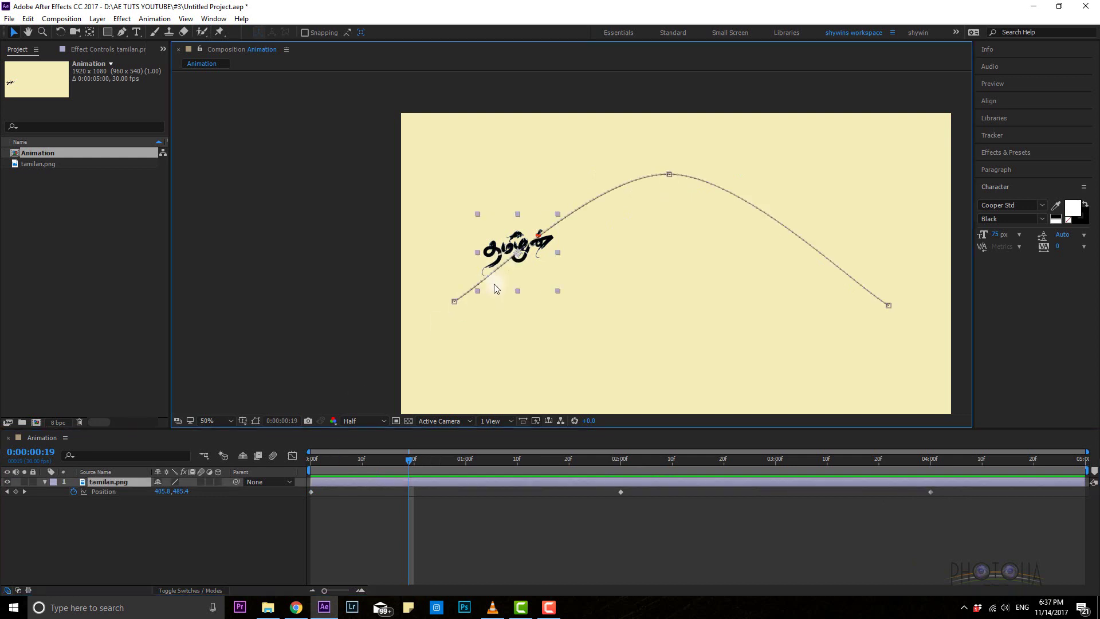
{"action": "left_click_drag", "start_coordinate": [410, 459], "coordinate": [310, 459]}
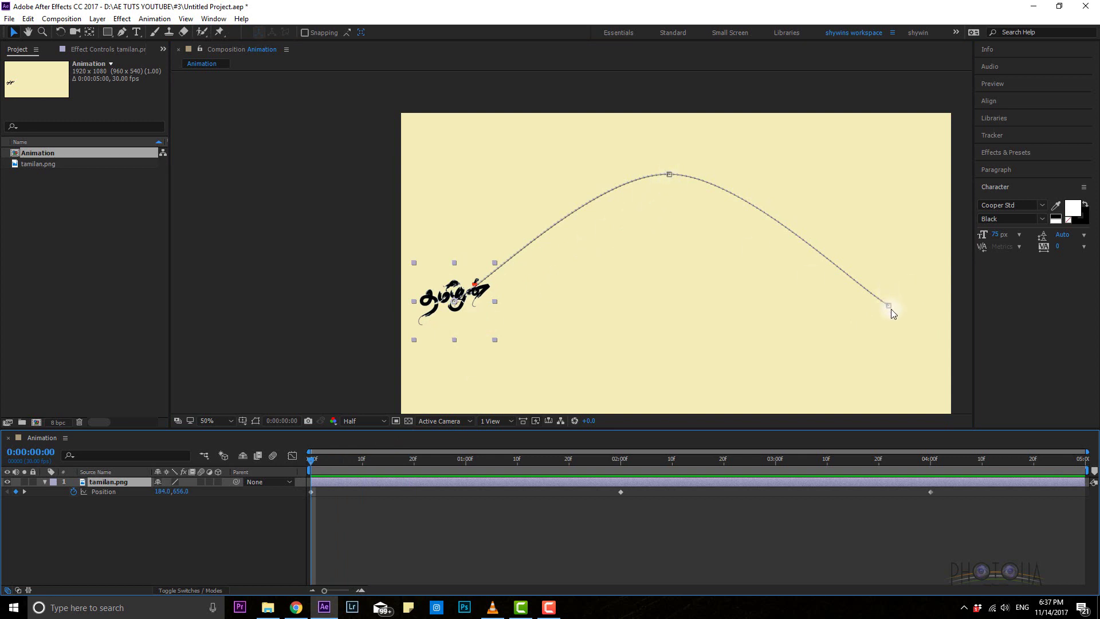
- Raise the motion path's middle point slightly and adjust its outgoing direction handle to keep the arch smooth
{"action": "left_click", "coordinate": [668, 174]}
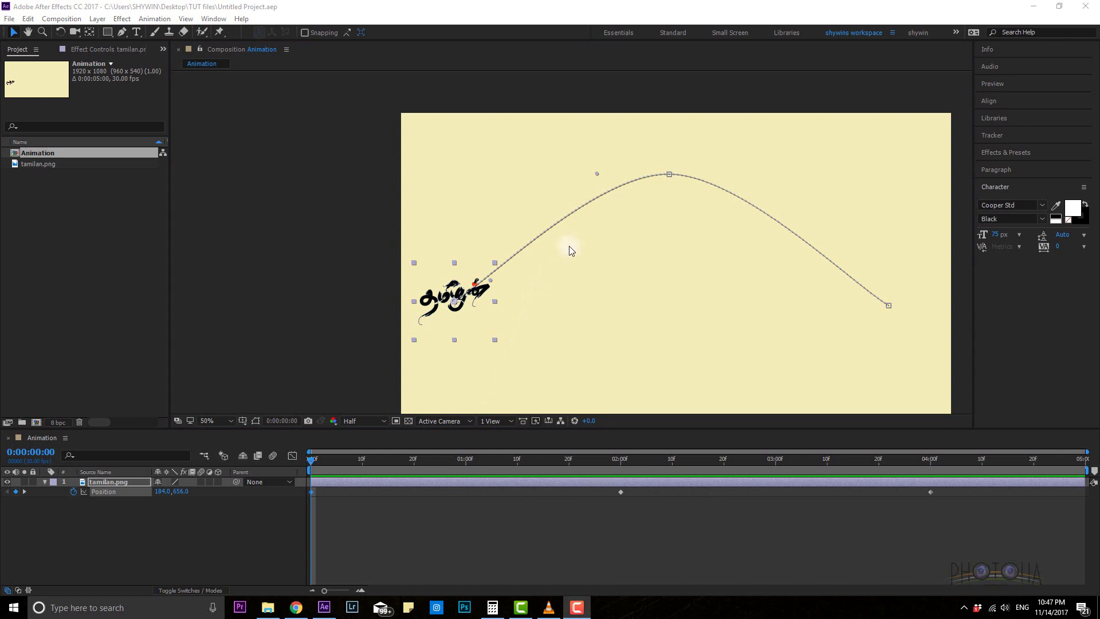
{"action": "left_click", "coordinate": [669, 177]}
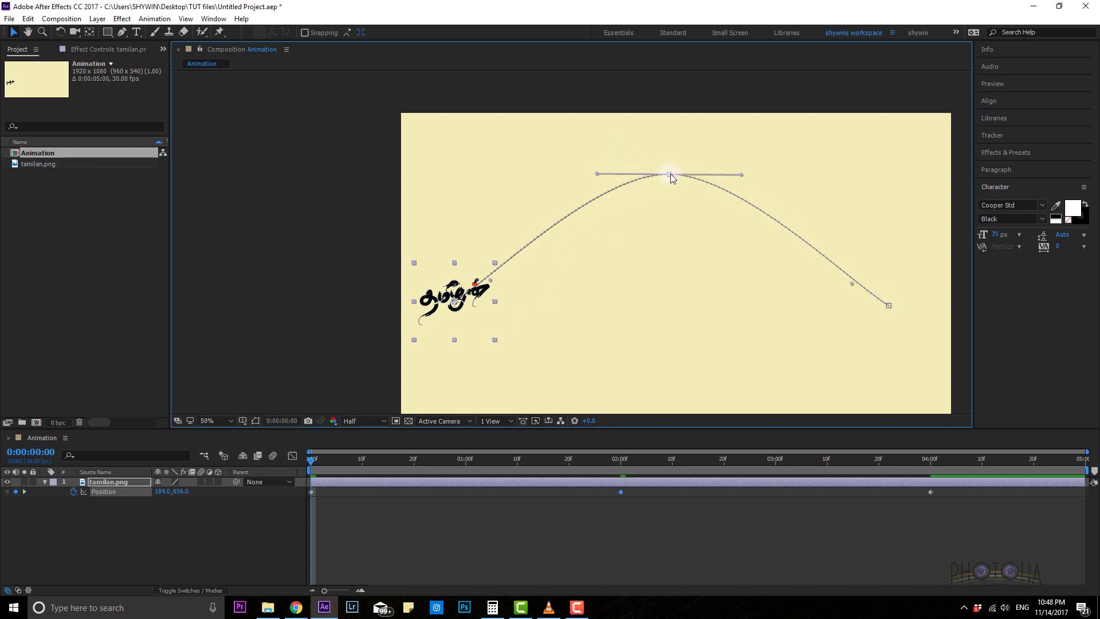
{"action": "left_click_drag", "start_coordinate": [671, 178], "coordinate": [664, 175]}
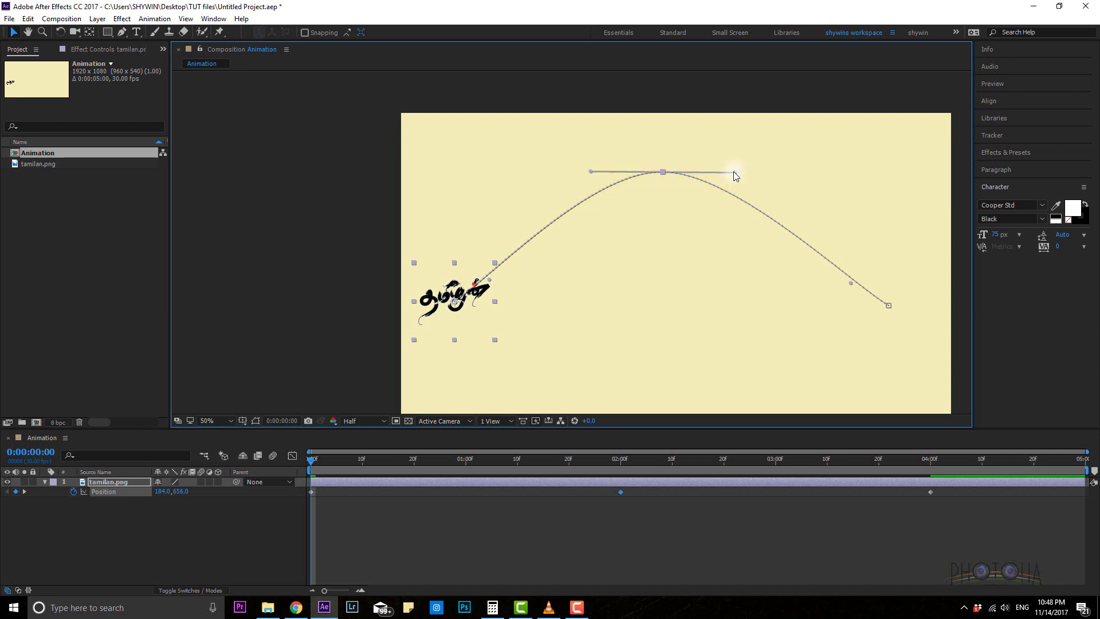
{"action": "mouse_move", "coordinate": [738, 172]}
{"action": "left_mouse_down"}
{"action": "mouse_move", "coordinate": [727, 198]}
{"action": "mouse_move", "coordinate": [744, 160]}
{"action": "mouse_move", "coordinate": [737, 142]}
{"action": "mouse_move", "coordinate": [747, 172]}
{"action": "left_mouse_up"}
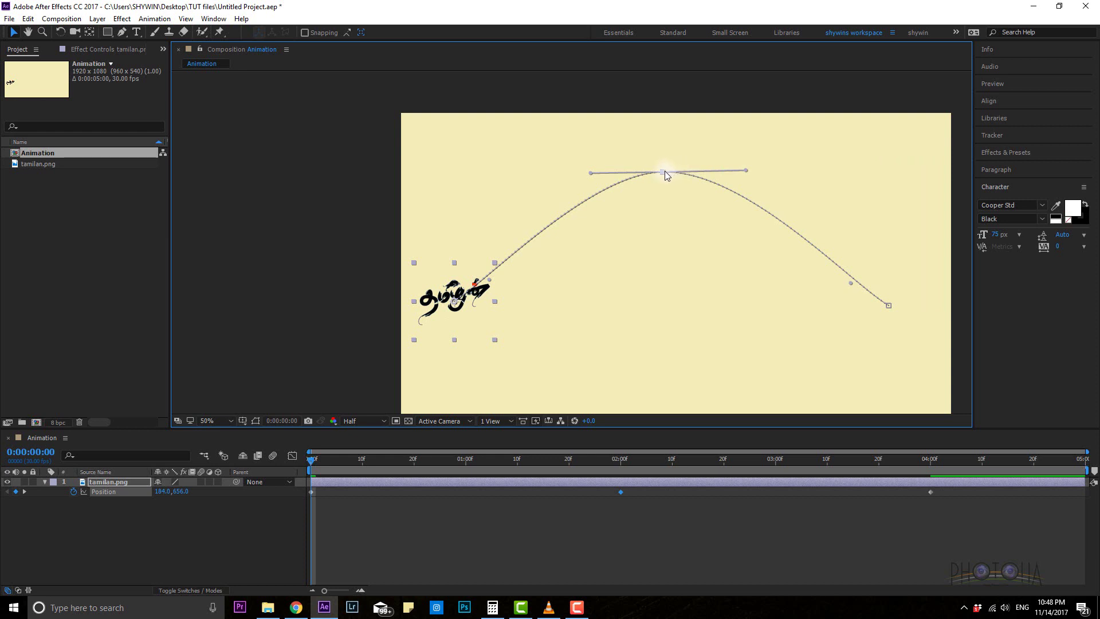
{"action": "mouse_move", "coordinate": [662, 171]}
{"action": "left_mouse_down"}
{"action": "mouse_move", "coordinate": [593, 178]}
{"action": "mouse_move", "coordinate": [743, 172]}
{"action": "mouse_move", "coordinate": [745, 332]}
{"action": "mouse_move", "coordinate": [624, 172]}
{"action": "mouse_move", "coordinate": [674, 170]}
{"action": "left_mouse_up"}
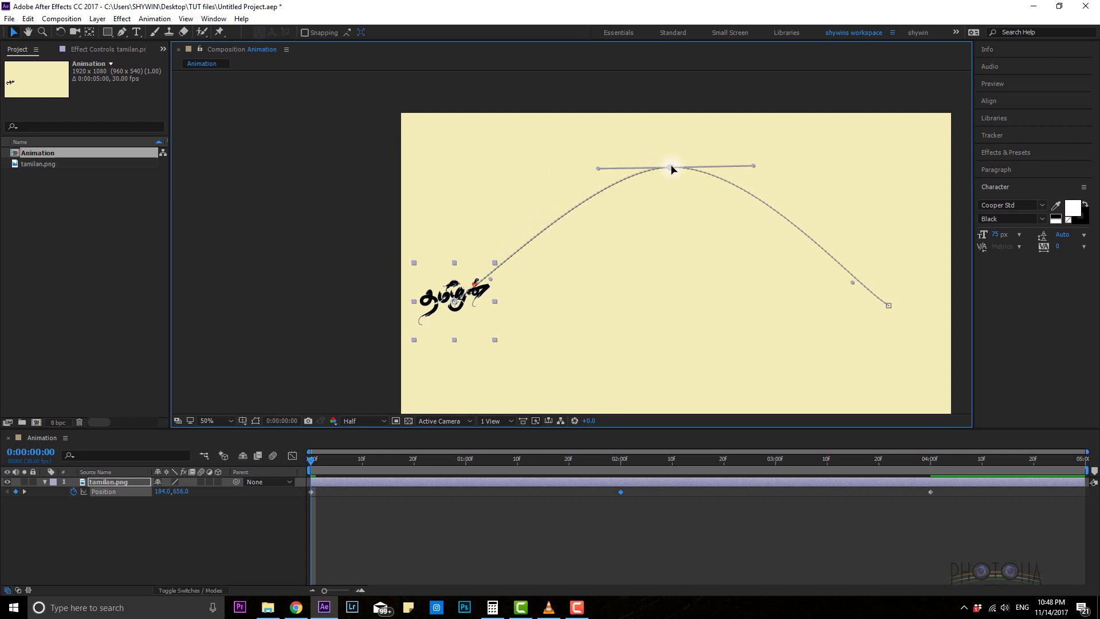
{"action": "left_click_drag", "start_coordinate": [673, 171], "coordinate": [674, 172]}
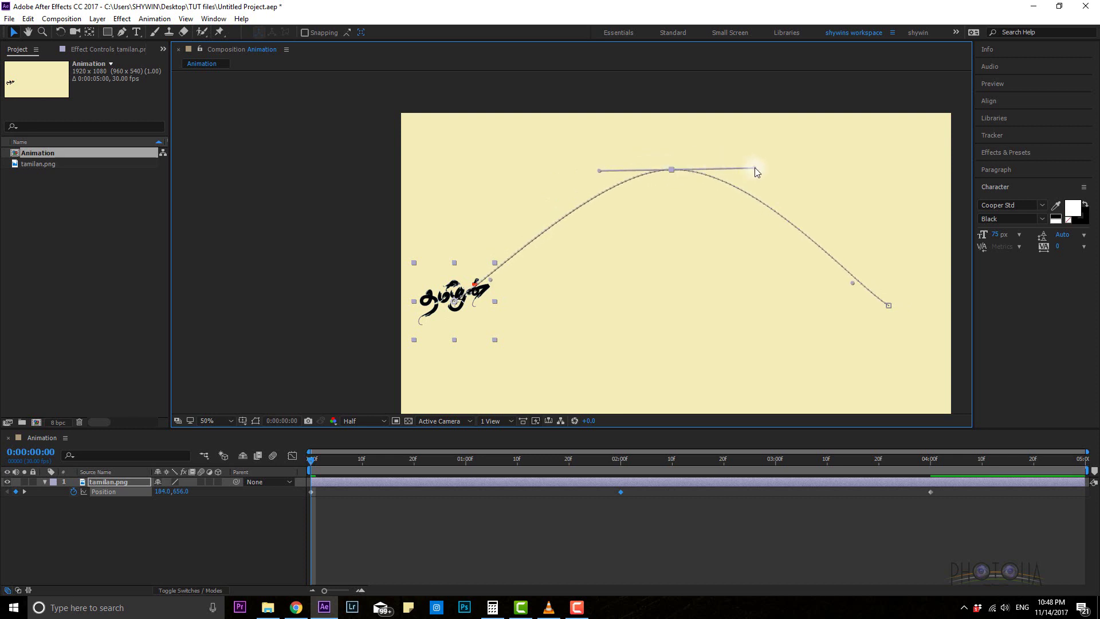
{"action": "mouse_move", "coordinate": [754, 168]}
{"action": "left_mouse_down"}
{"action": "mouse_move", "coordinate": [673, 231]}
{"action": "mouse_move", "coordinate": [741, 169]}
{"action": "mouse_move", "coordinate": [712, 206]}
{"action": "mouse_move", "coordinate": [758, 170]}
{"action": "mouse_move", "coordinate": [743, 172]}
{"action": "left_mouse_up"}
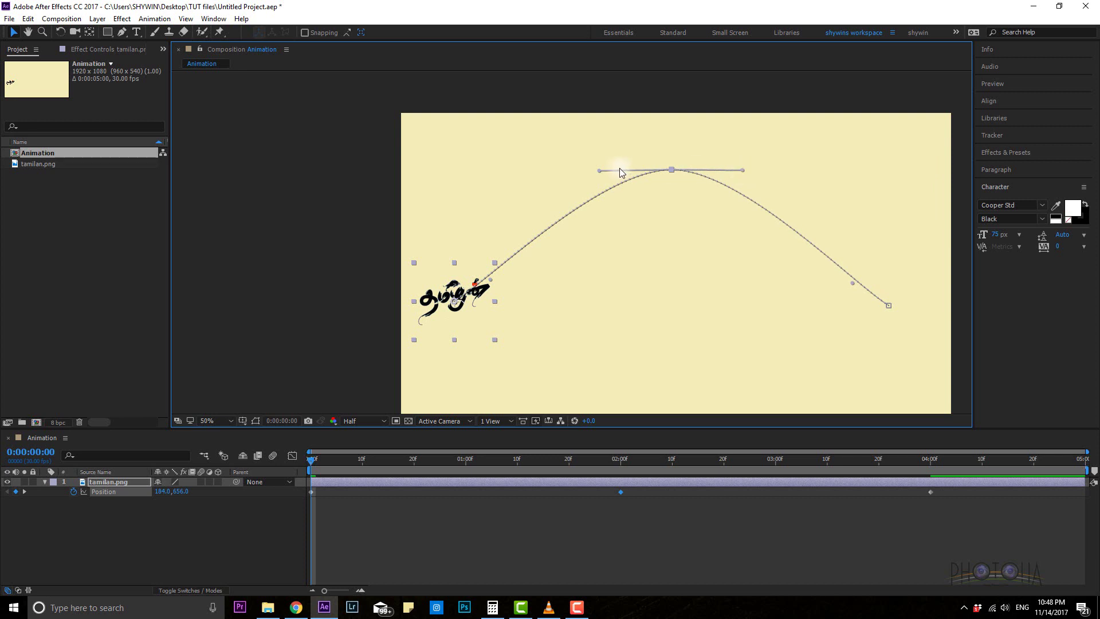
- Try reshaping the arch with the middle point's direction handles, and undo the handle changes
{"action": "mouse_move", "coordinate": [602, 171]}
{"action": "left_mouse_down"}
{"action": "mouse_move", "coordinate": [606, 201]}
{"action": "mouse_move", "coordinate": [599, 162]}
{"action": "mouse_move", "coordinate": [589, 175]}
{"action": "mouse_move", "coordinate": [596, 218]}
{"action": "mouse_move", "coordinate": [587, 166]}
{"action": "left_mouse_up"}
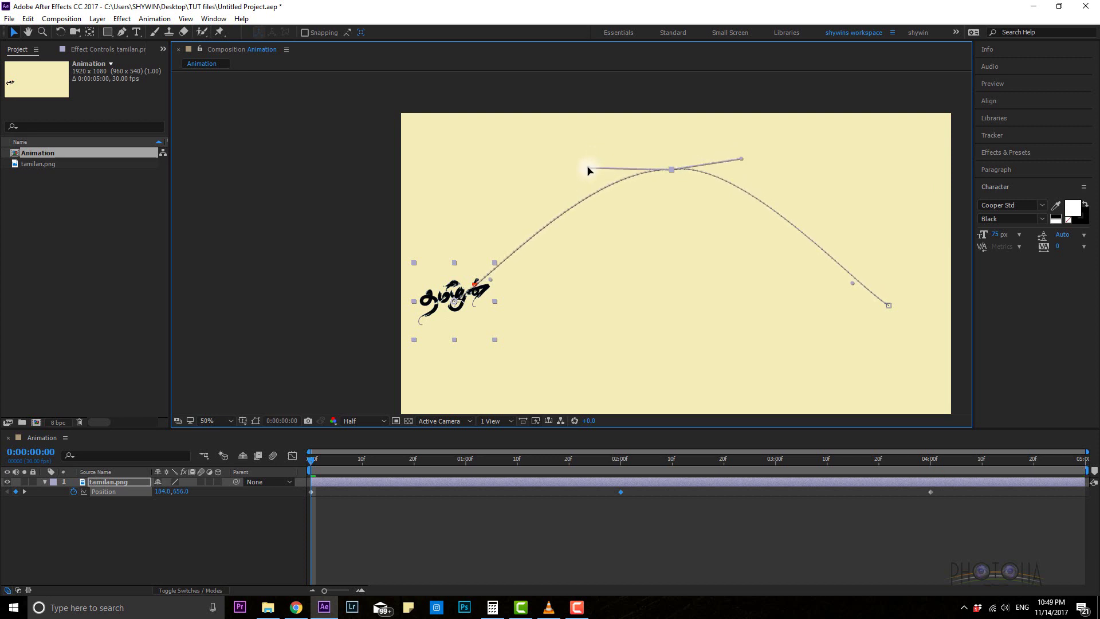
{"action": "key", "text": "ctrl+z"}
{"action": "key", "text": "ctrl+z"}
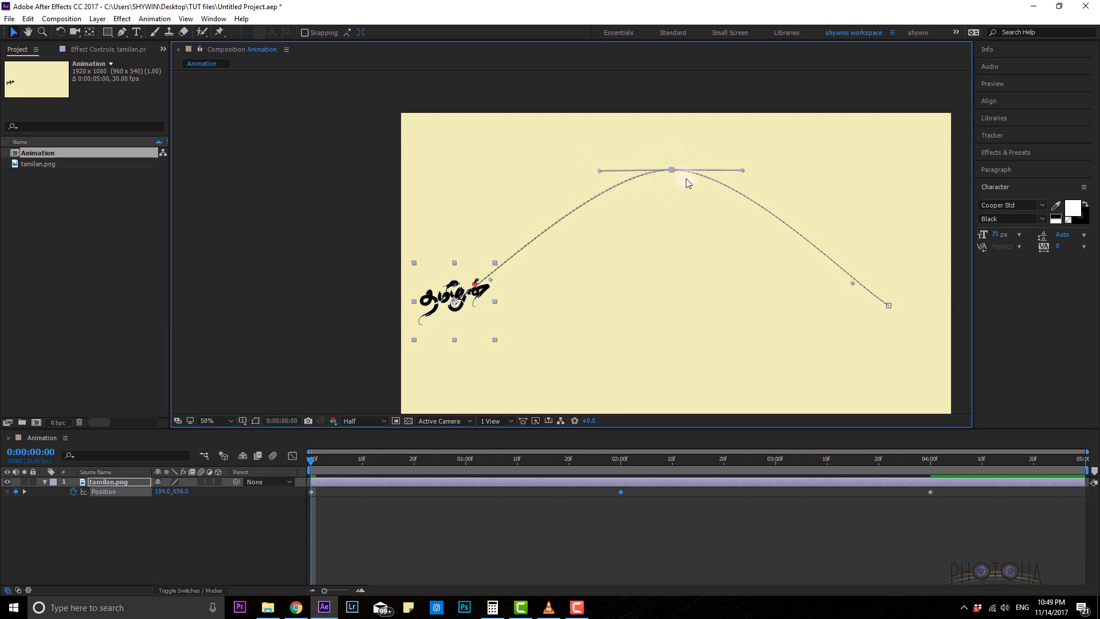
{"action": "key", "text": "g"}
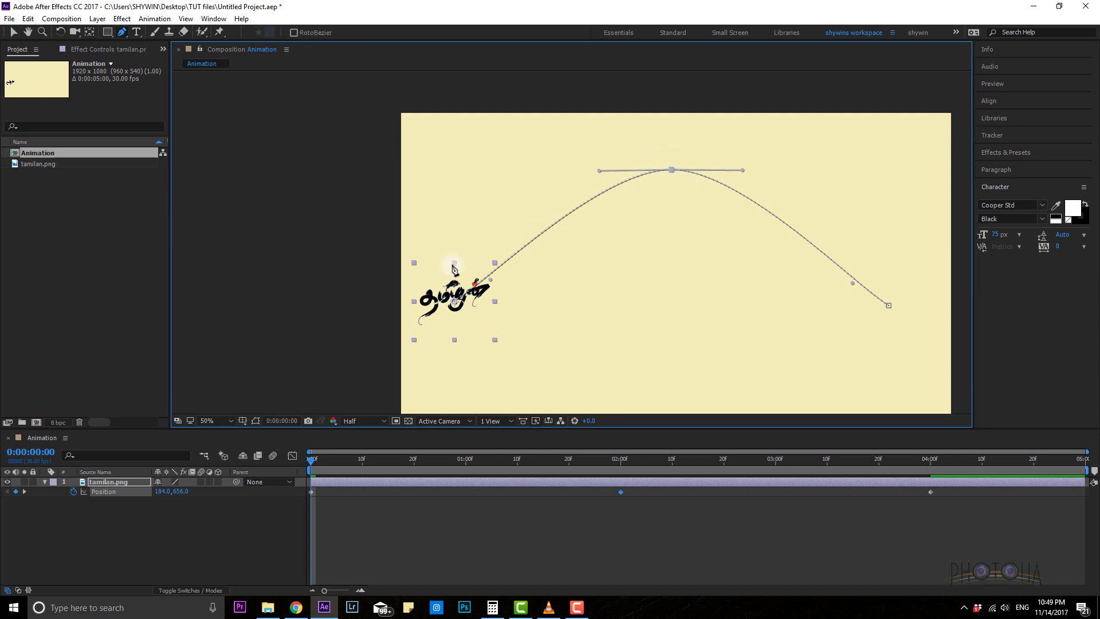
{"action": "key", "text": "v"}
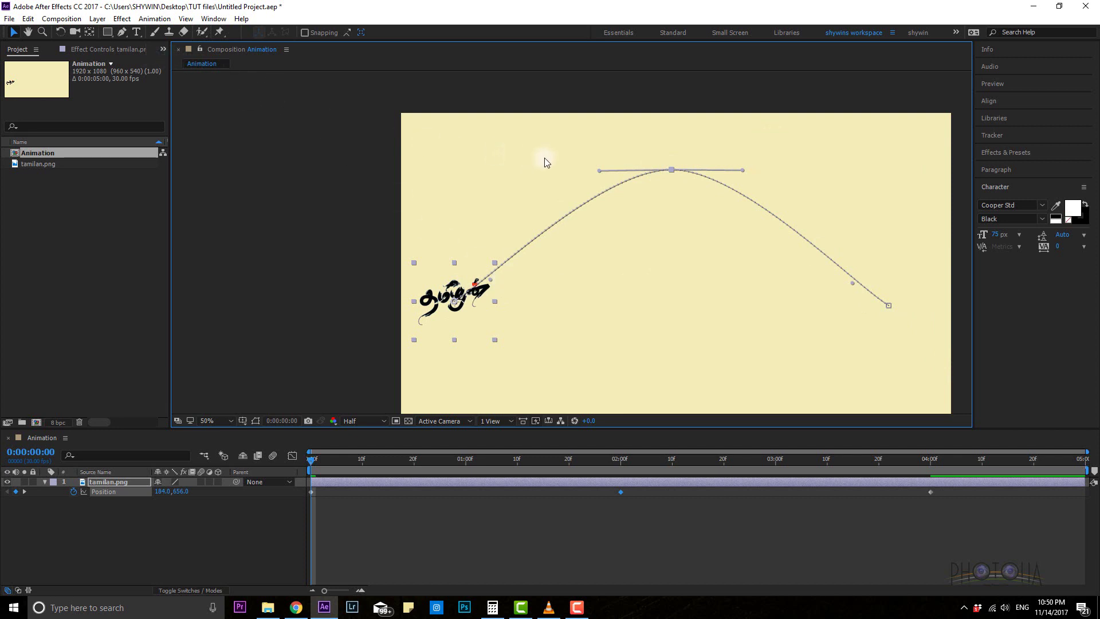
- Convert the motion path's middle point to a corner with the Convert Vertex tool and preview the straight-line motion
{"action": "key", "text": "g"}
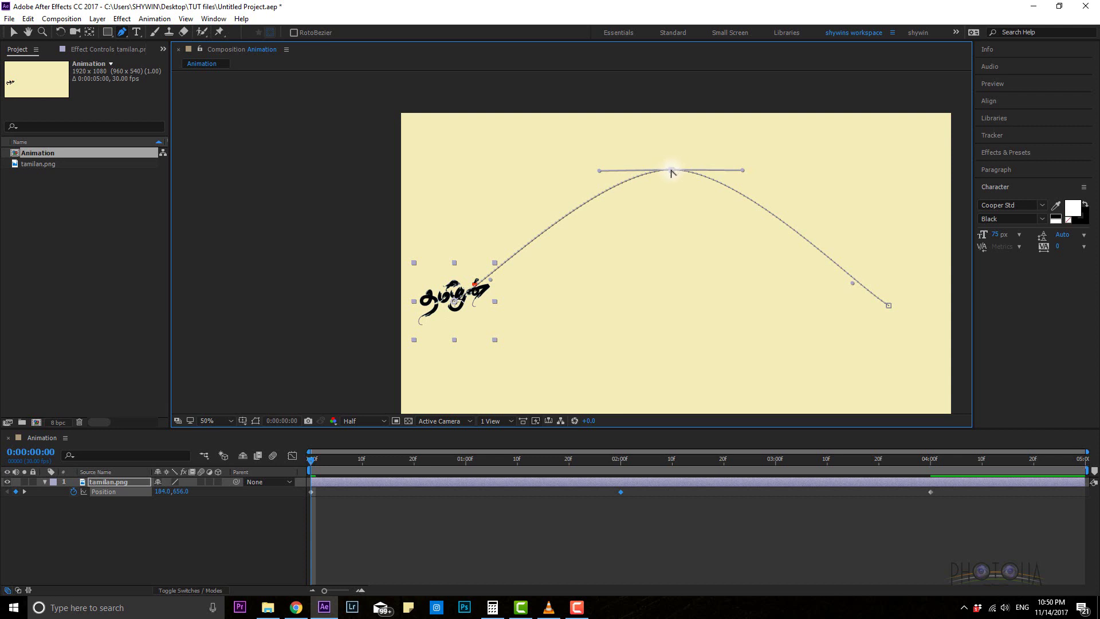
{"action": "left_click", "coordinate": [122, 35]}
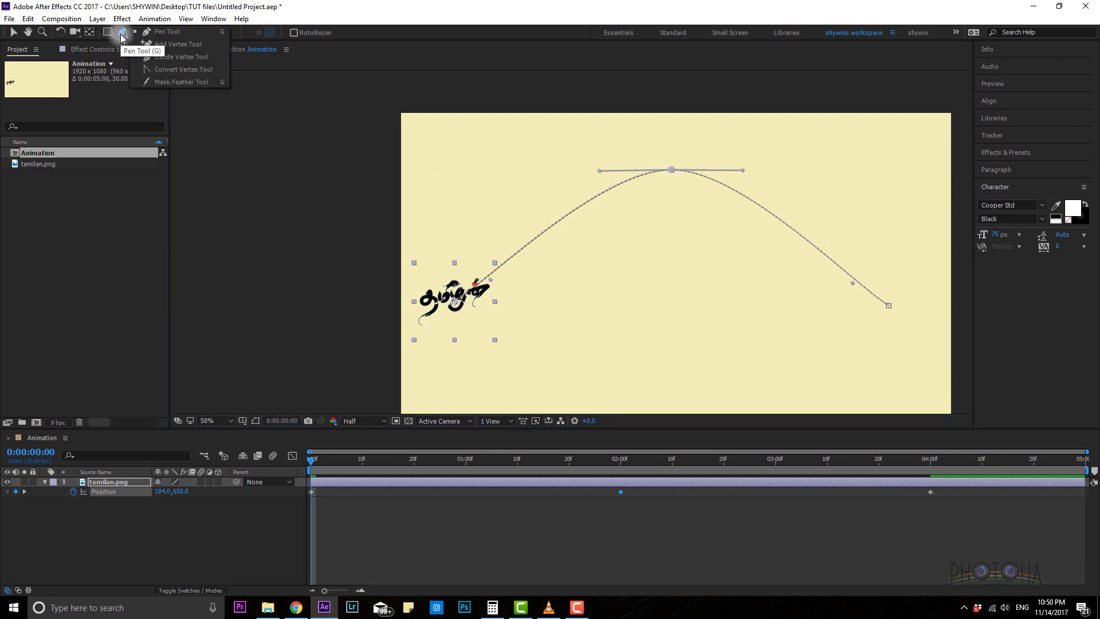
{"action": "left_click", "coordinate": [166, 69]}
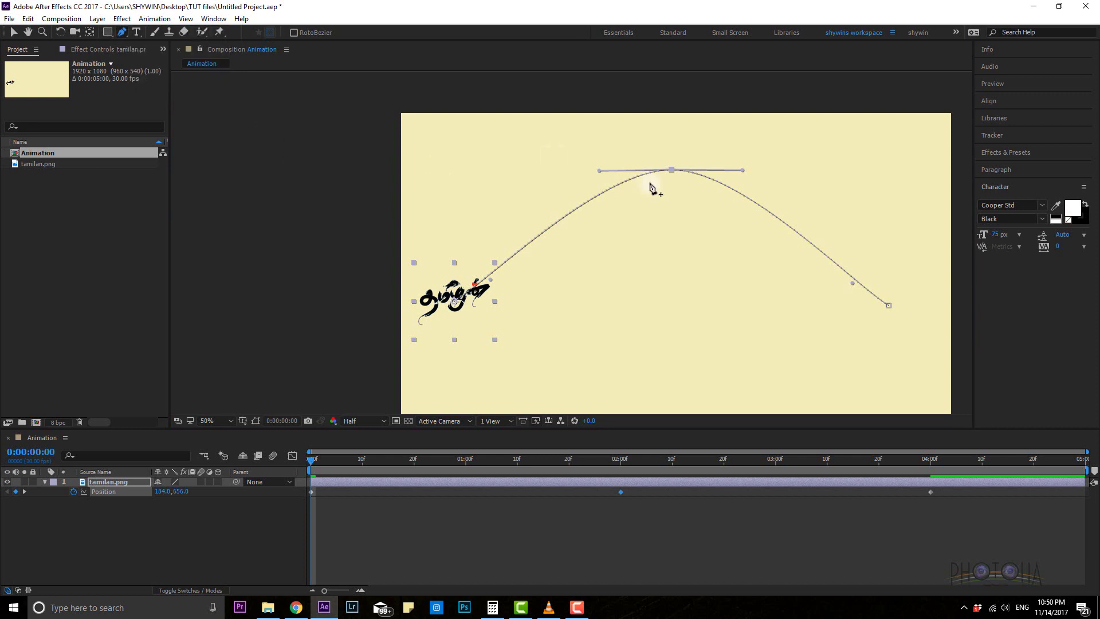
{"action": "left_click", "coordinate": [673, 170]}
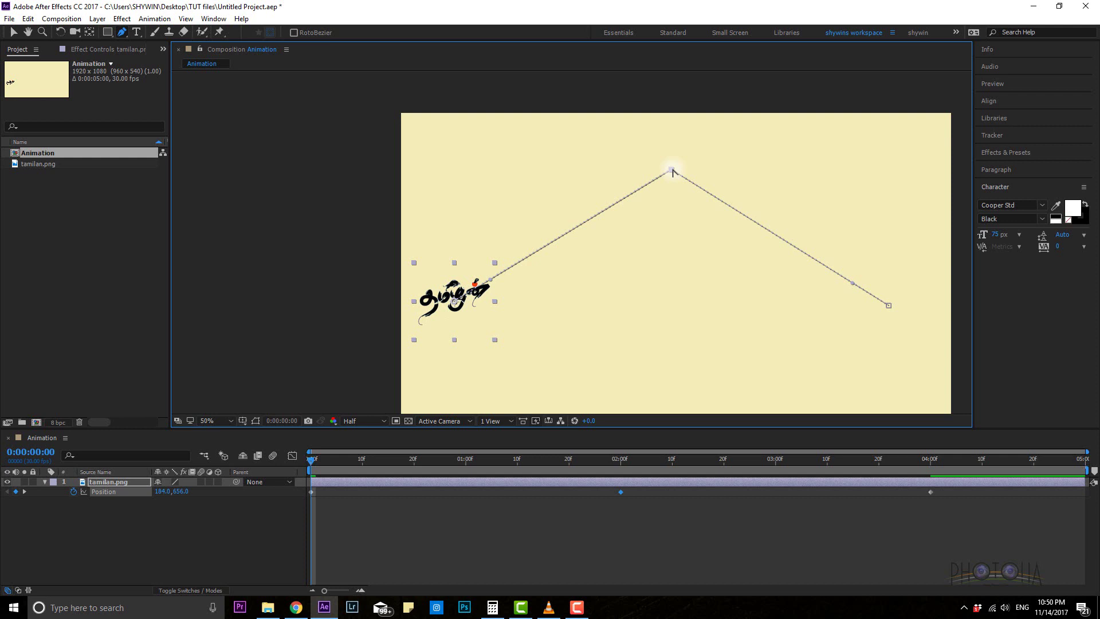
{"action": "key", "text": "space"}
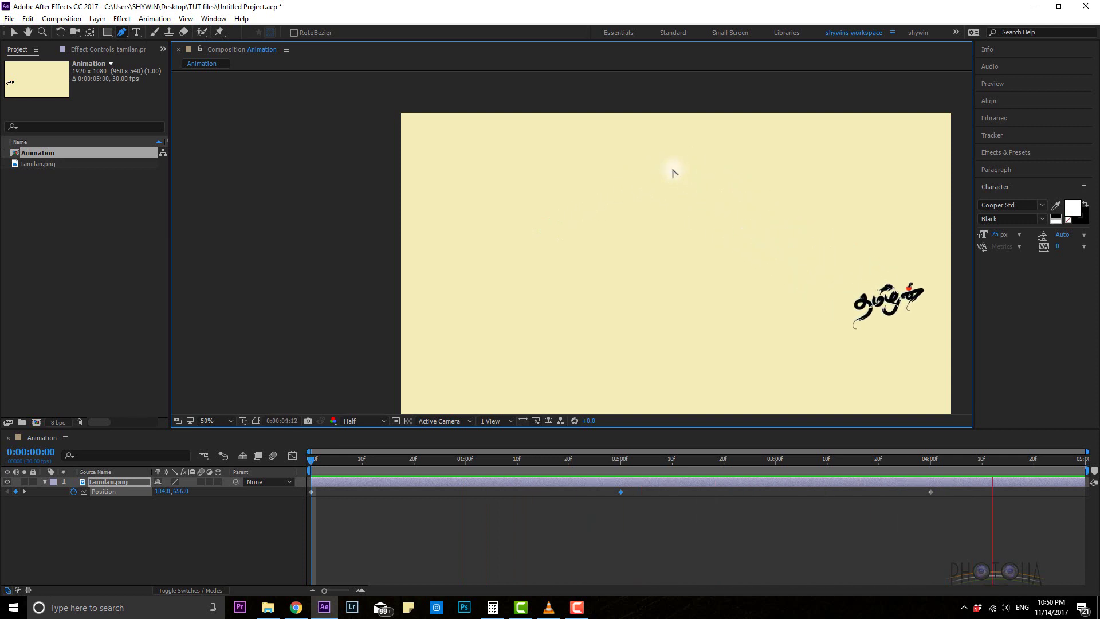
{"action": "key", "text": "space"}
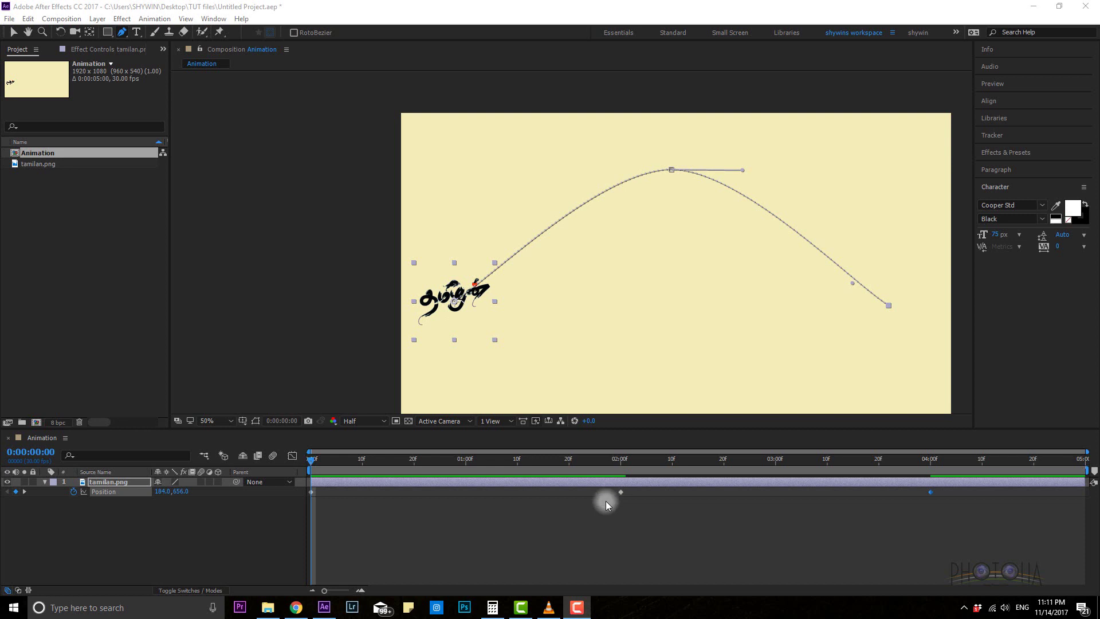
- Preview the logo's motion along the curved path from the start of the timeline
{"action": "left_click", "coordinate": [930, 492]}
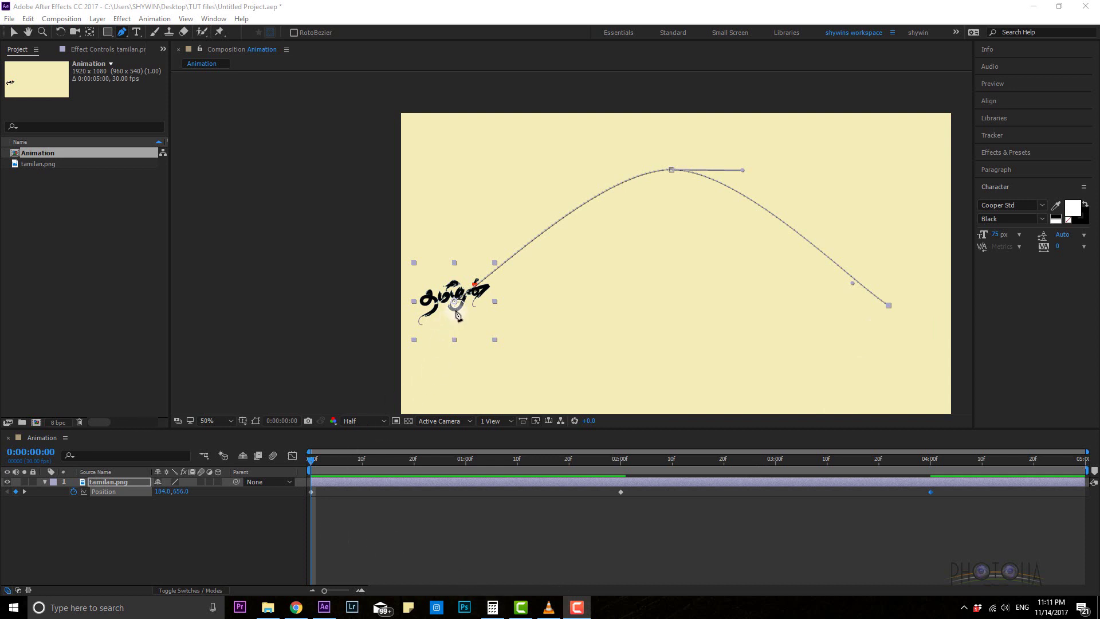
{"action": "left_click", "coordinate": [310, 463]}
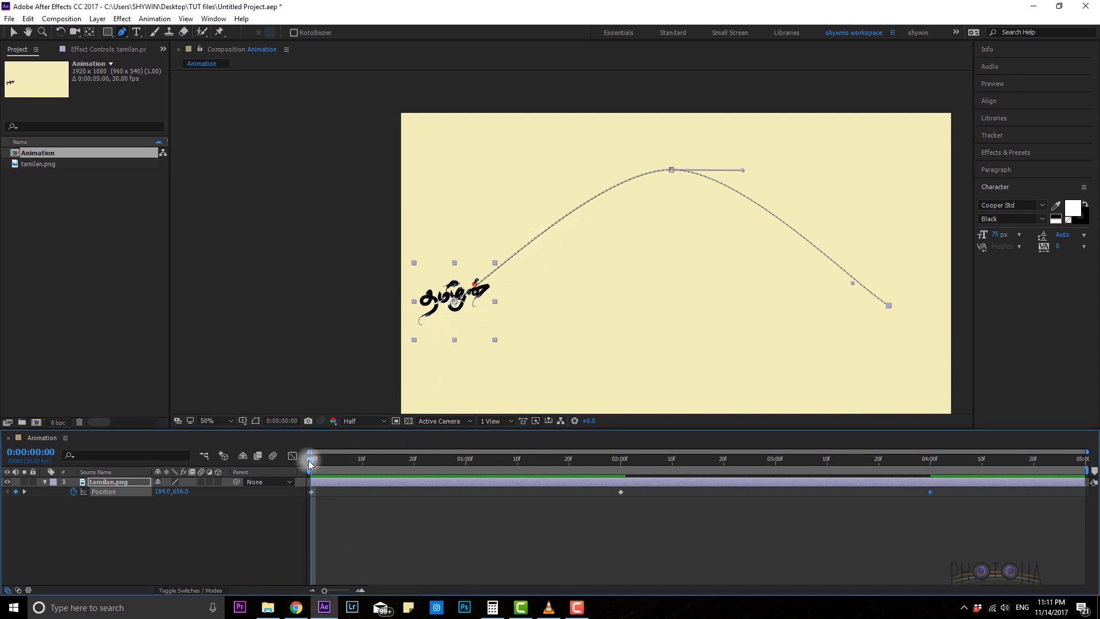
{"action": "key", "text": "space"}
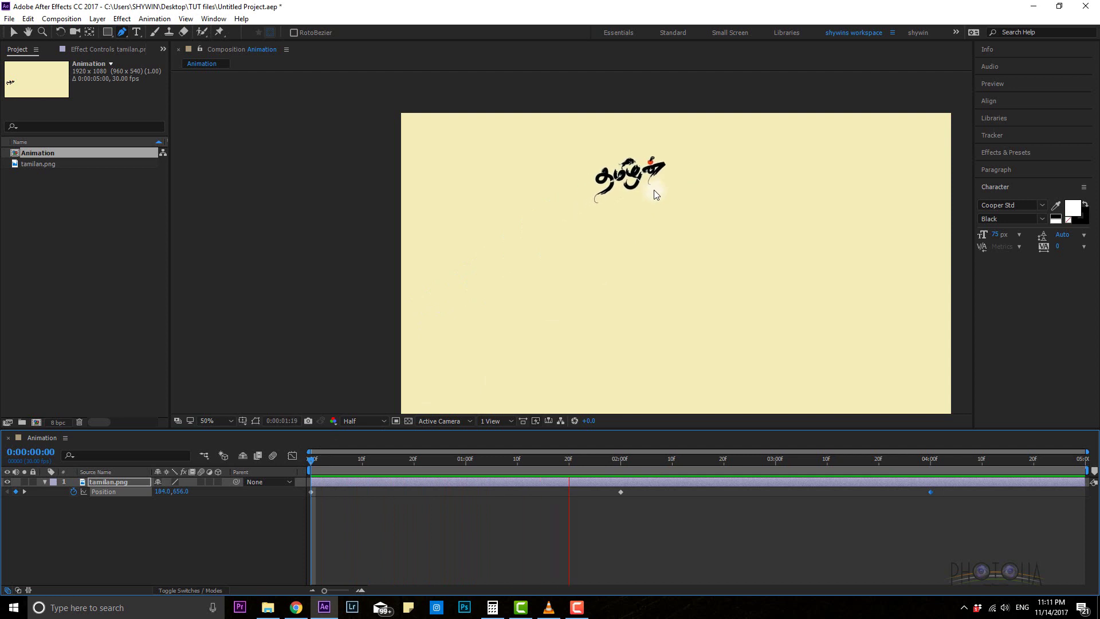
{"action": "key", "text": "space"}
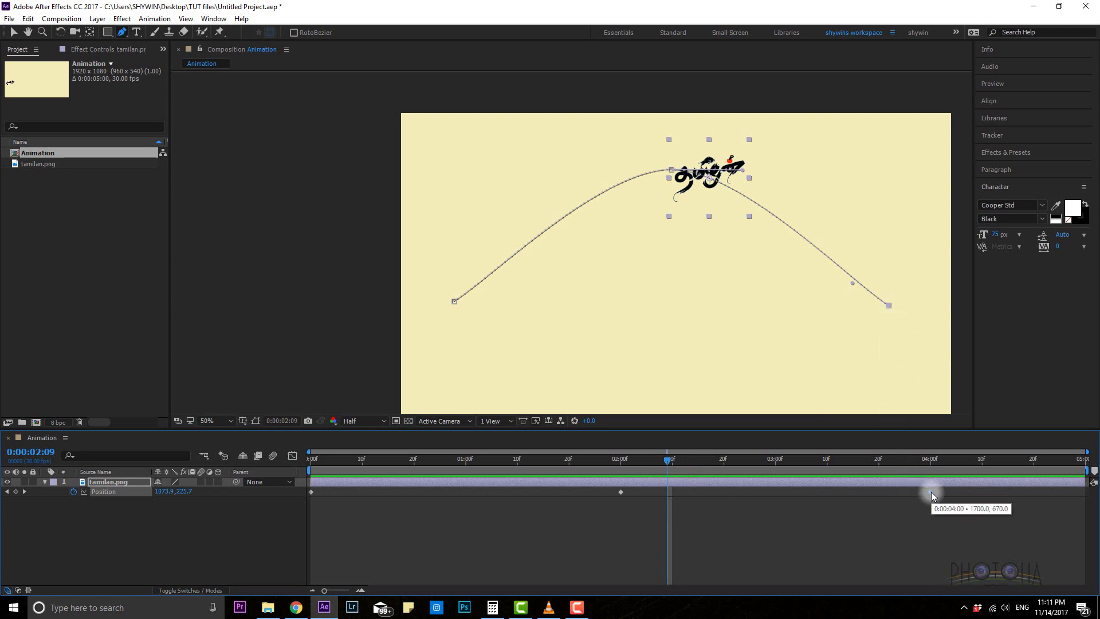
- Move the last Position keyframe to 0:00:03:00 and preview the logo's motion
{"action": "left_click_drag", "start_coordinate": [931, 491], "coordinate": [776, 497]}
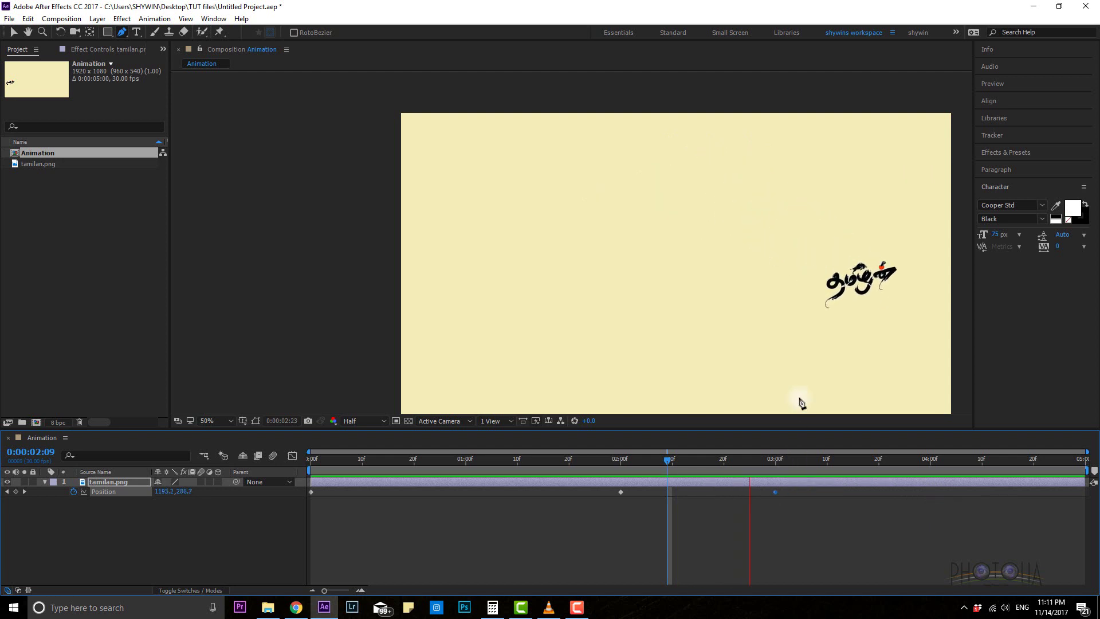
{"action": "key", "text": "space"}
{"action": "key", "text": "space"}
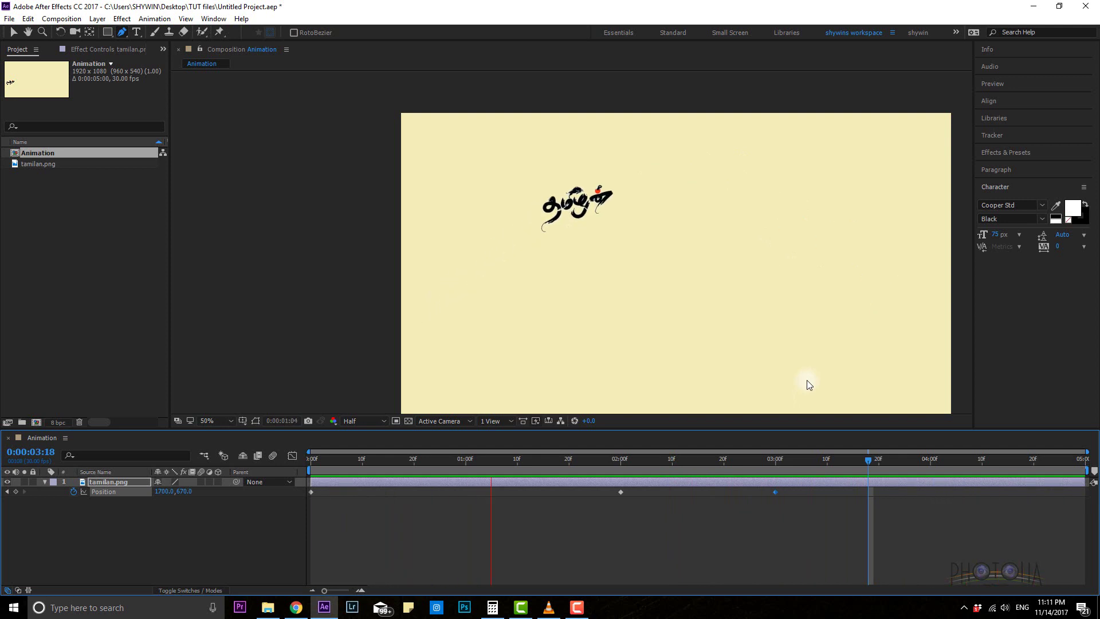
{"action": "key", "text": "space"}
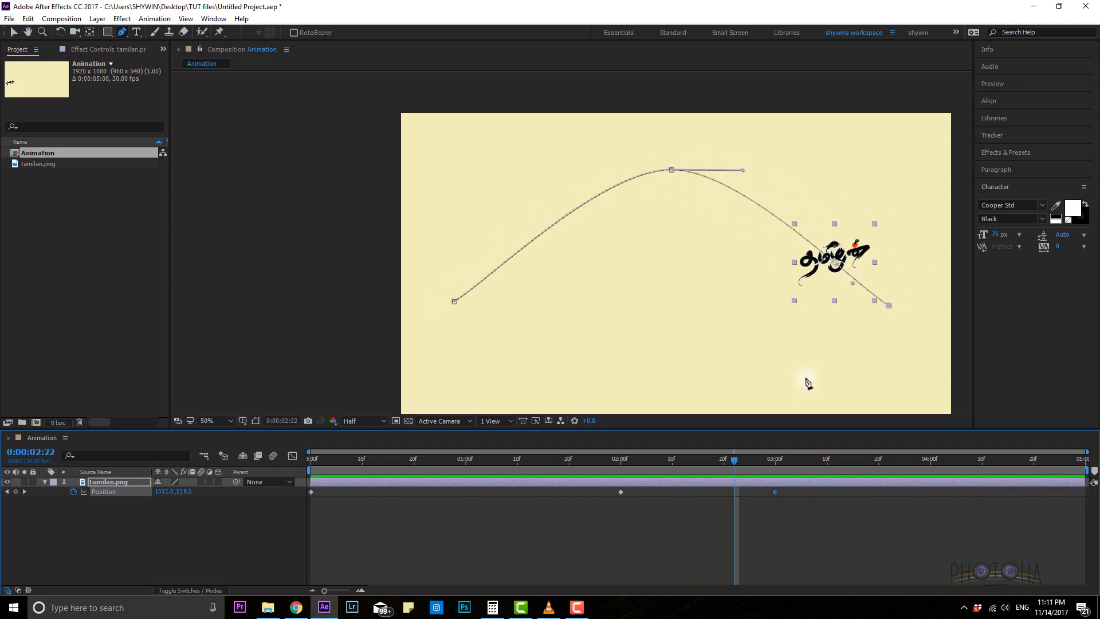
- Examine the dot spacing along the motion path around its middle point at 200% magnification
{"action": "scroll", "coordinate": [742, 300], "scroll_direction": "up", "scroll_amount": 6}
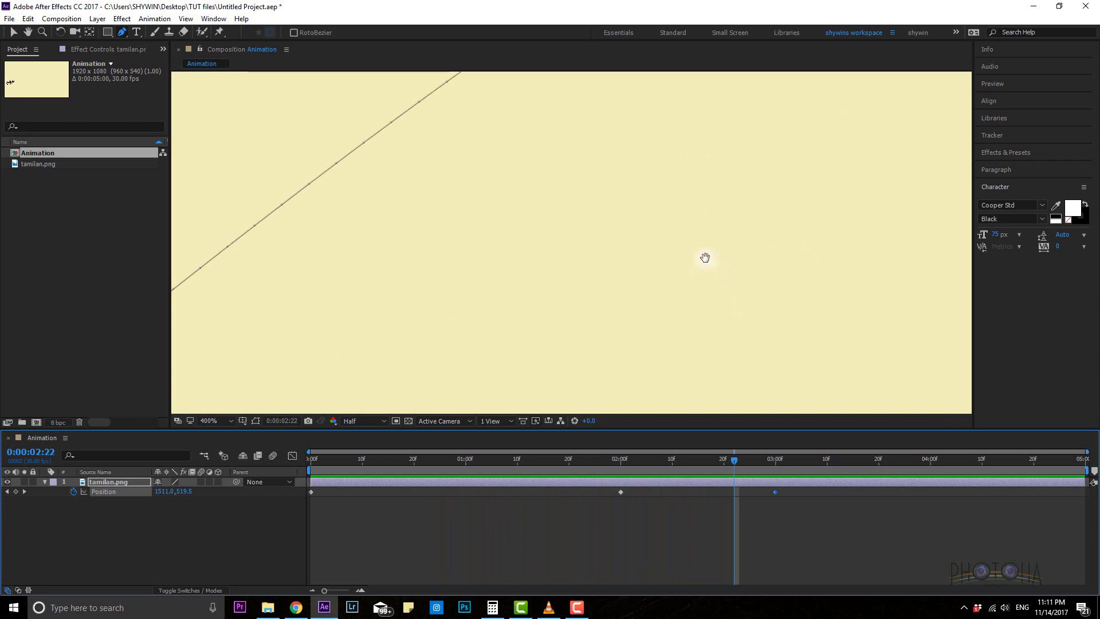
{"action": "key", "text": "h"}
{"action": "scroll", "coordinate": [648, 287], "scroll_direction": "down", "scroll_amount": 2}
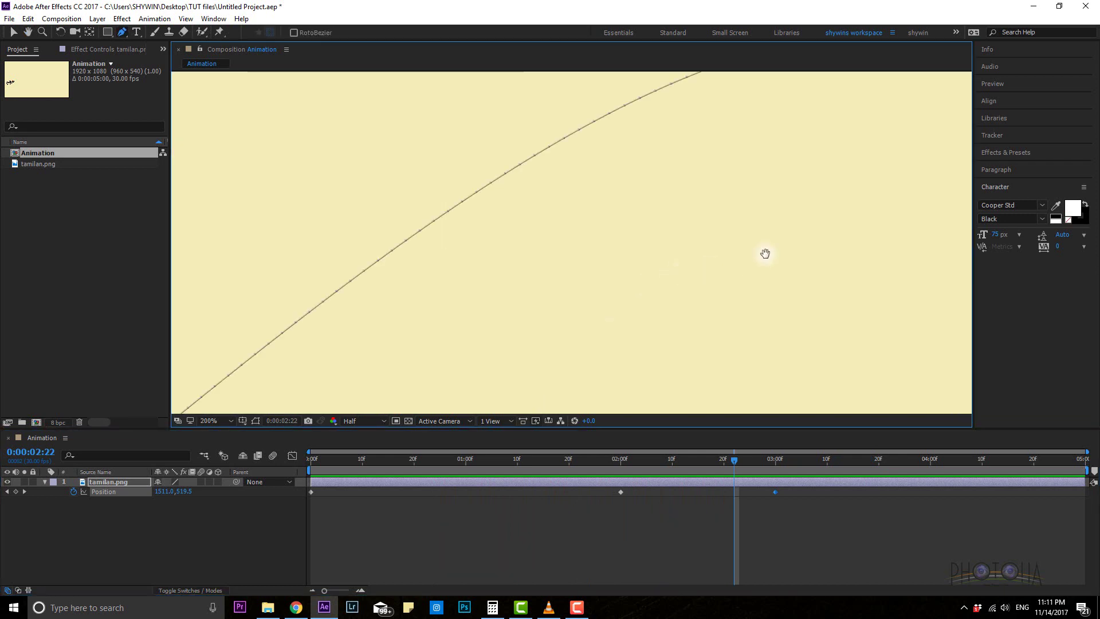
{"action": "left_click_drag", "start_coordinate": [764, 253], "coordinate": [401, 414]}
{"action": "left_click_drag", "start_coordinate": [641, 381], "coordinate": [530, 329]}
{"action": "key", "text": "g"}
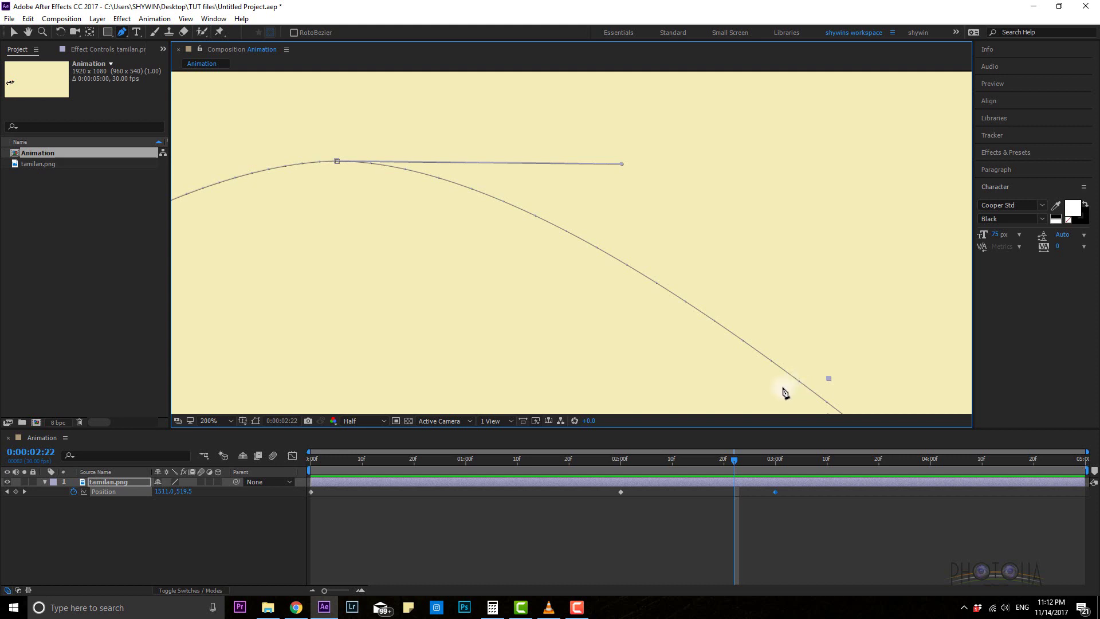
{"action": "key", "text": "space"}
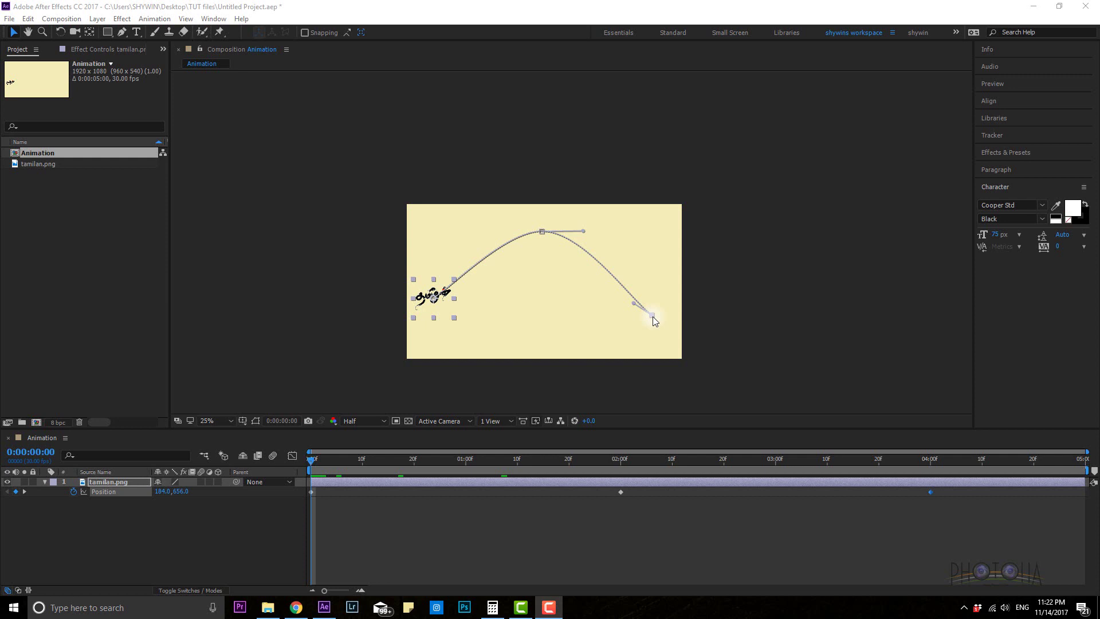
- Move the motion path's end point closer to the frame's lower-right corner and try adjusting its direction handle with the Pen tool
{"action": "left_click_drag", "start_coordinate": [651, 316], "coordinate": [663, 336]}
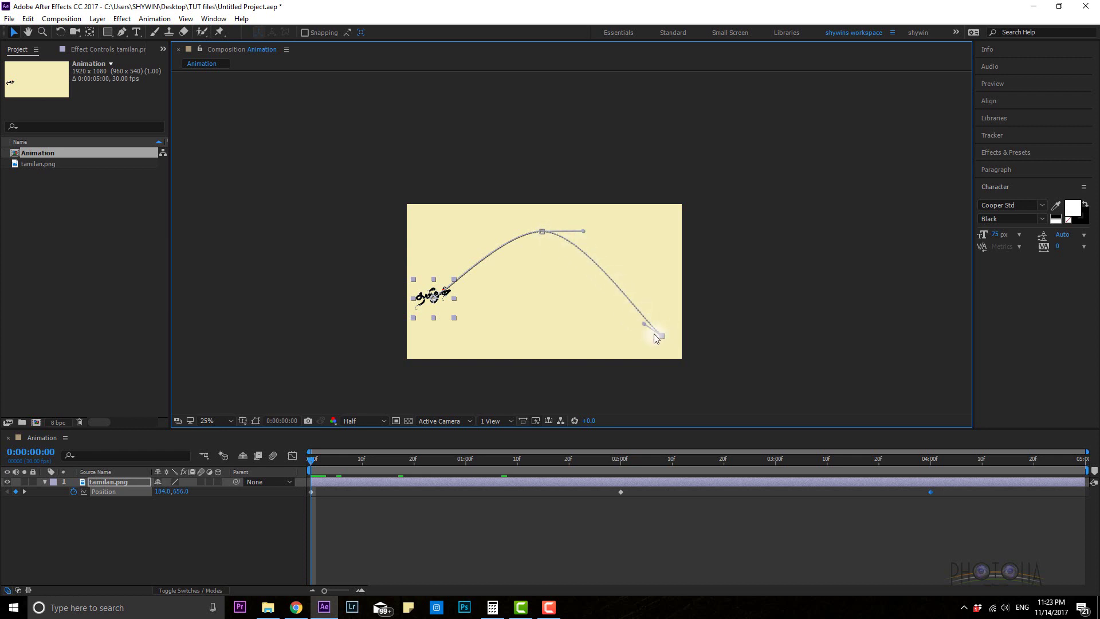
{"action": "key", "text": "g"}
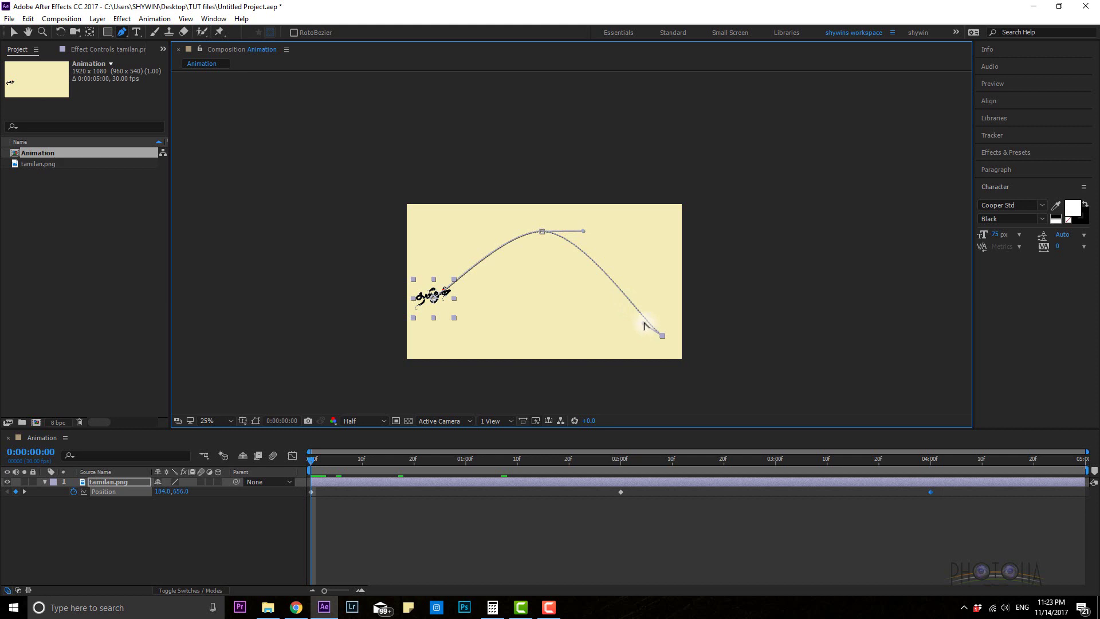
{"action": "left_click_drag", "start_coordinate": [662, 336], "coordinate": [641, 321]}
{"action": "key", "text": "v"}
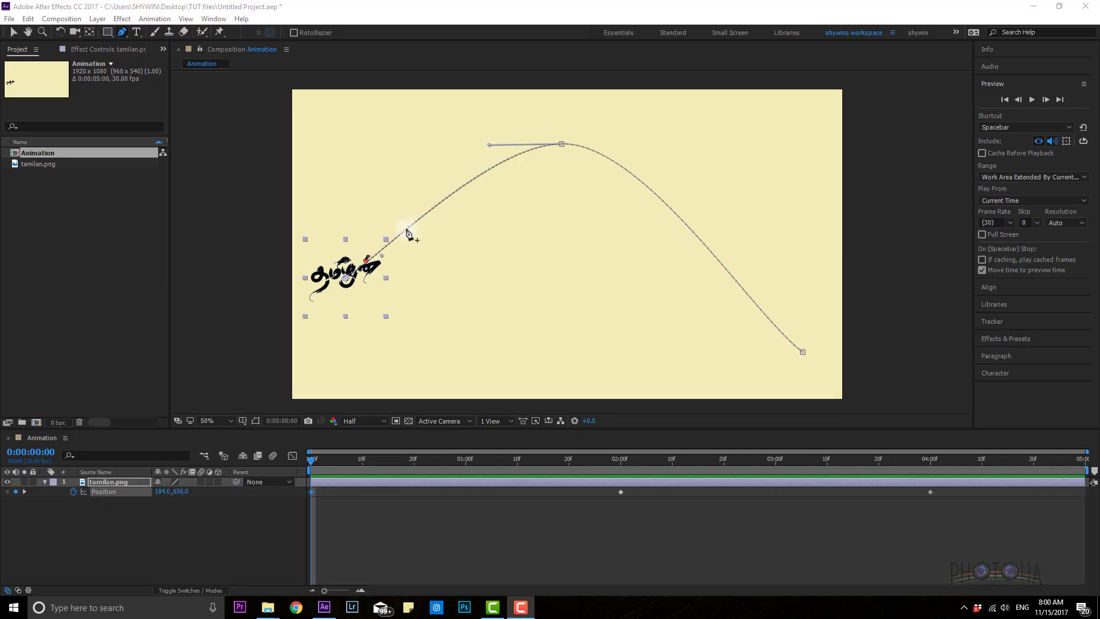
- Examine the dots along the rising and falling parts of the motion path at 100% magnification
{"action": "scroll", "coordinate": [407, 233], "scroll_direction": "up", "scroll_amount": 2}
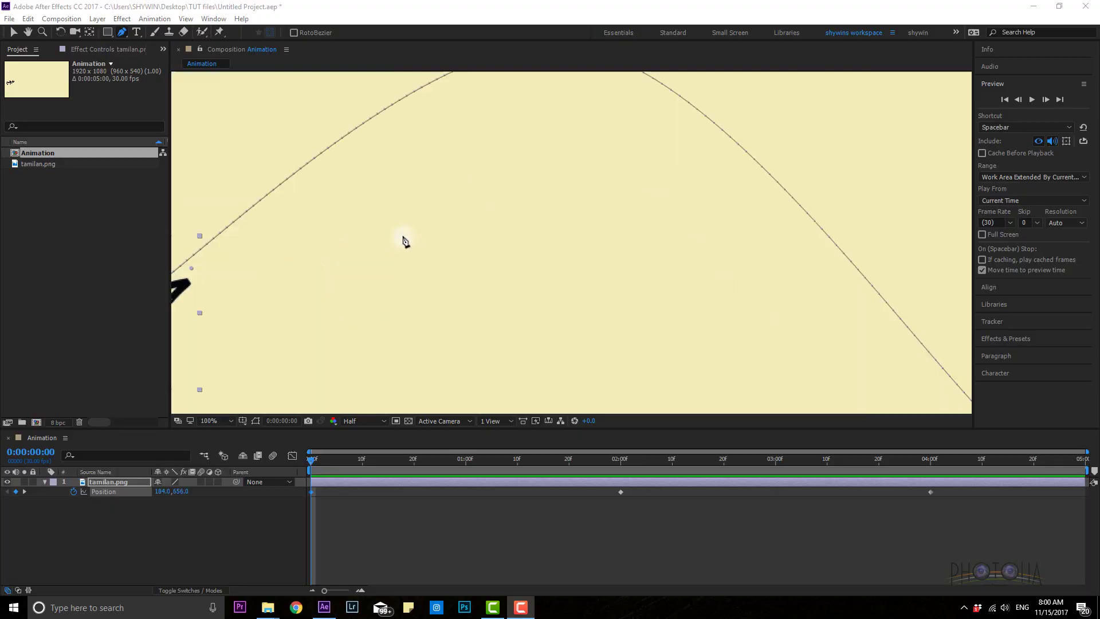
{"action": "left_click", "coordinate": [279, 251]}
{"action": "key", "text": "ctrl+z"}
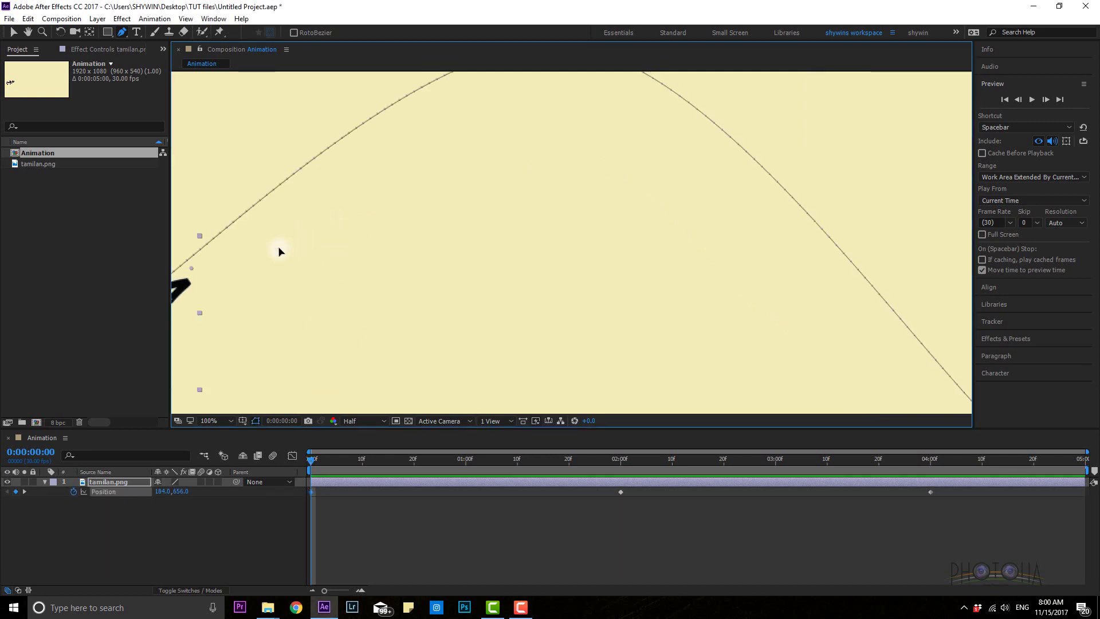
{"action": "key", "text": "v"}
{"action": "left_click_drag", "start_coordinate": [279, 250], "coordinate": [477, 308]}
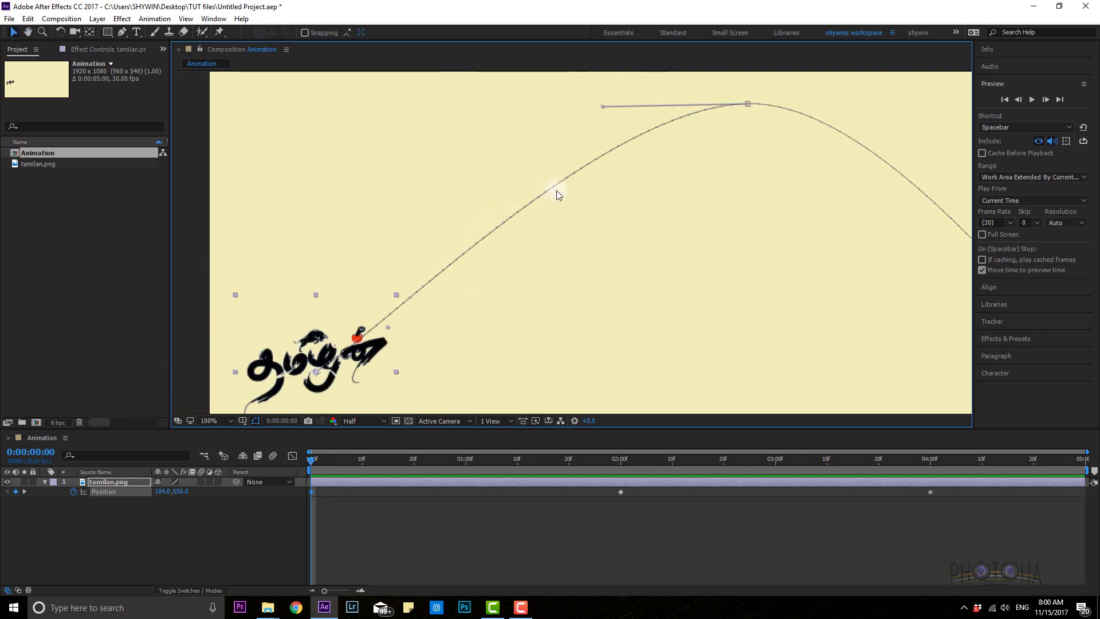
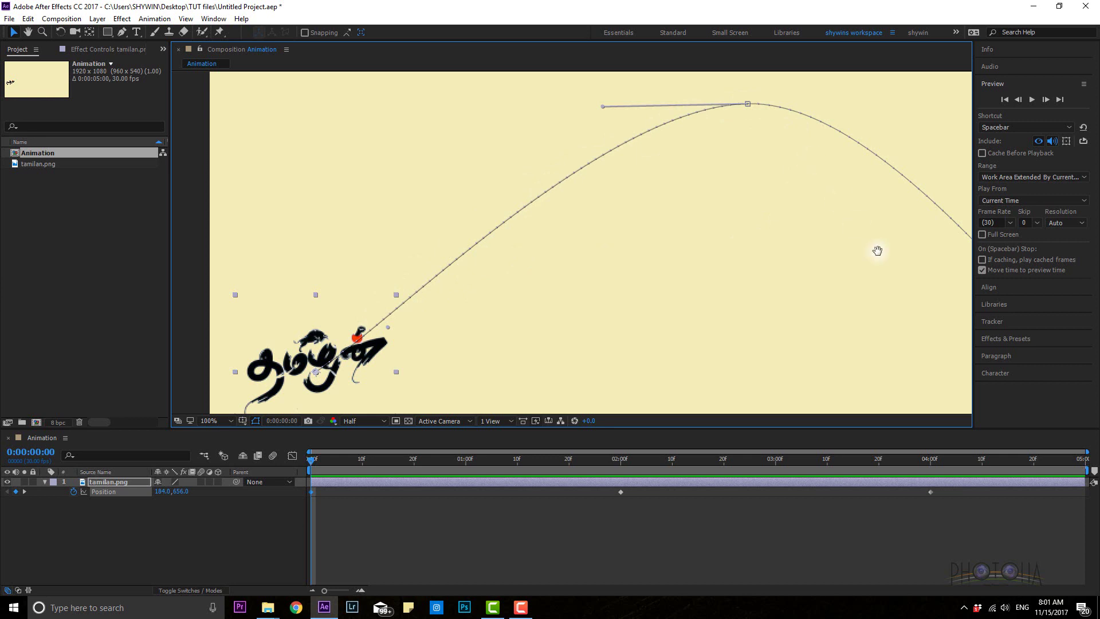
{"action": "scroll", "coordinate": [876, 248], "scroll_direction": "up", "scroll_amount": 2}
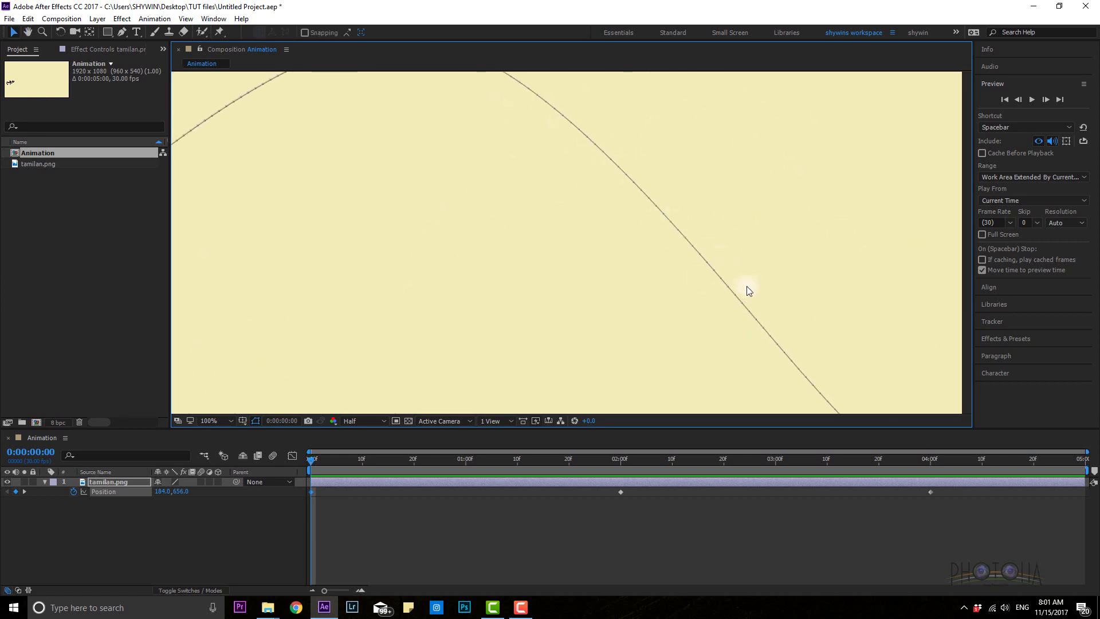
{"action": "scroll", "coordinate": [812, 312], "scroll_direction": "down", "scroll_amount": 2}
{"action": "key", "text": "h"}
{"action": "left_click_drag", "start_coordinate": [812, 312], "coordinate": [724, 233]}
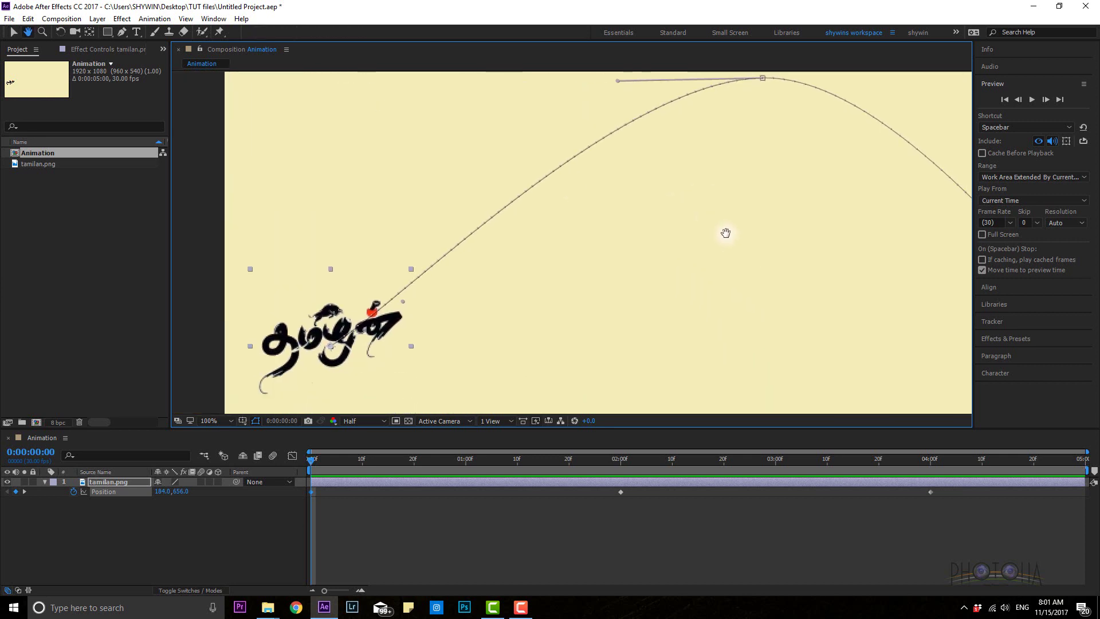
{"action": "key", "text": "v"}
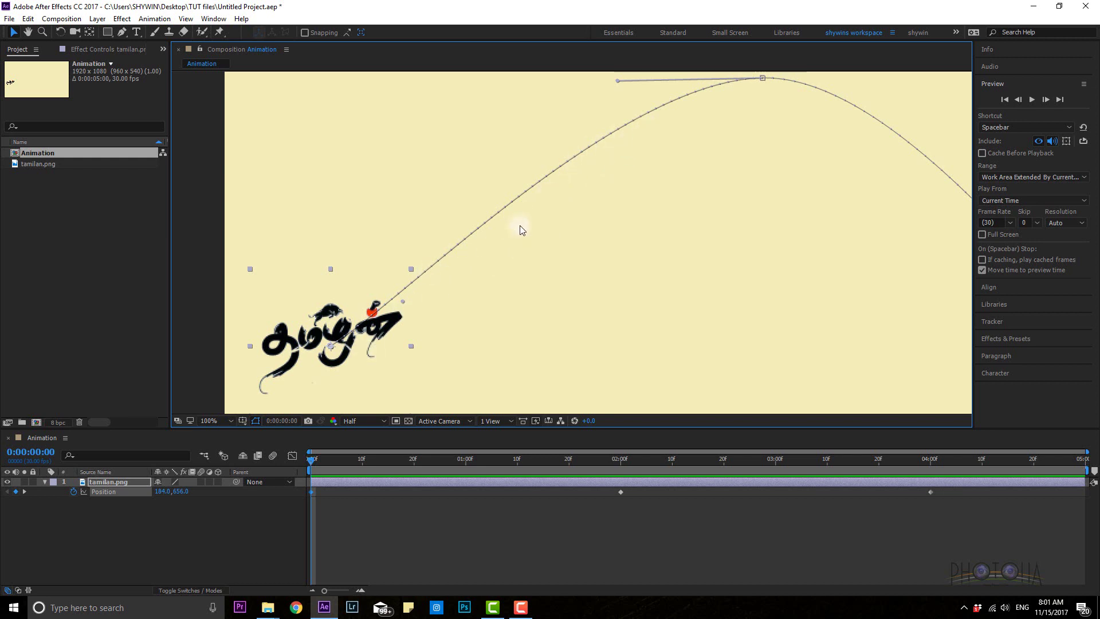
- Preview the beginning of the logo's motion and return to 0:00:00:09
{"action": "key", "text": "space"}
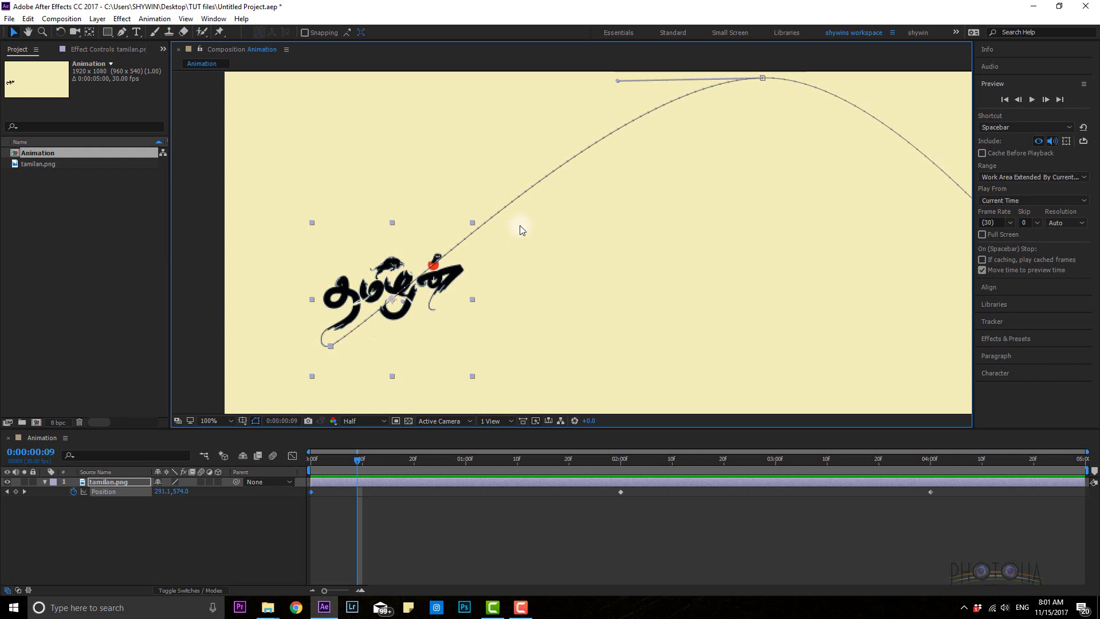
{"action": "key", "text": "space"}
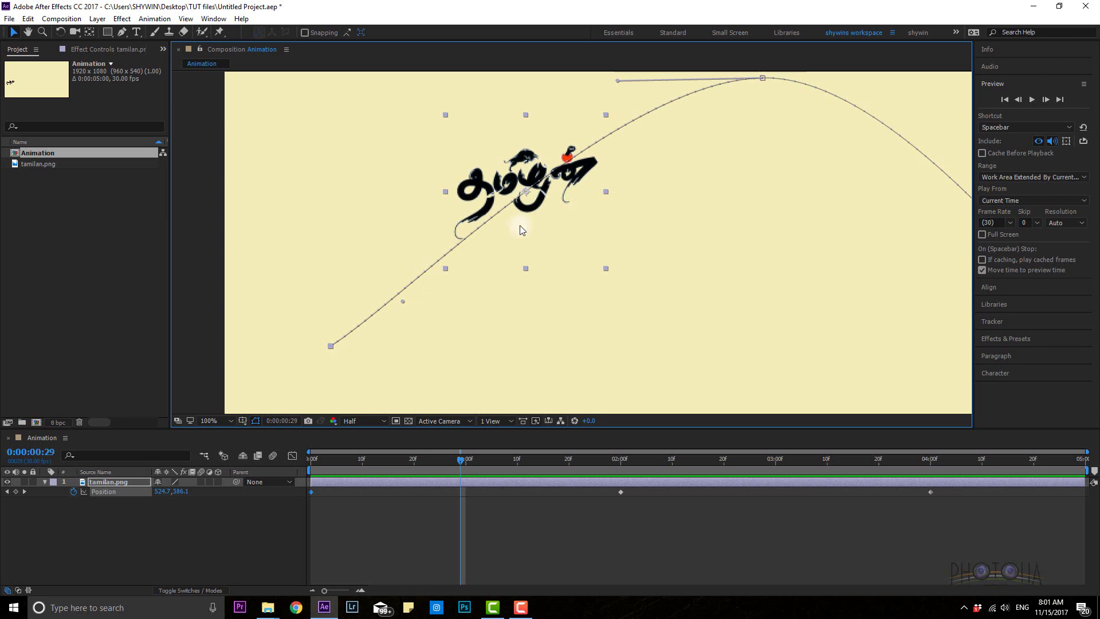
{"action": "key", "text": "shift+Page_Up"}
{"action": "key", "text": "shift+Page_Up"}
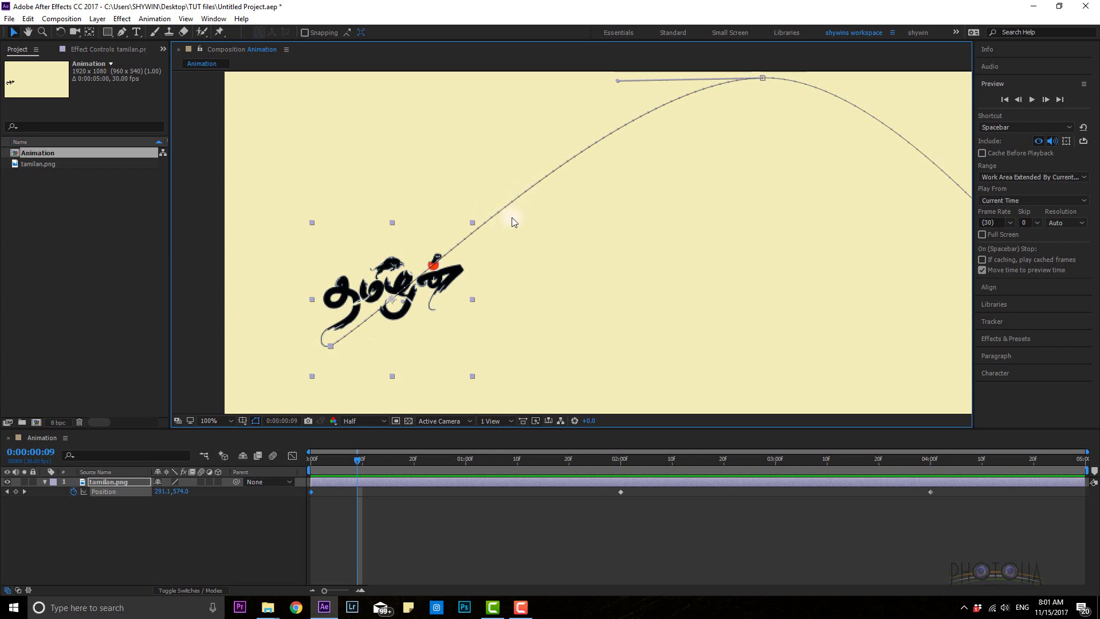
- Advance frame by frame to 0:00:00:25 and add a Position keyframe there without moving the logo
{"action": "left_click_drag", "start_coordinate": [709, 250], "coordinate": [560, 258]}
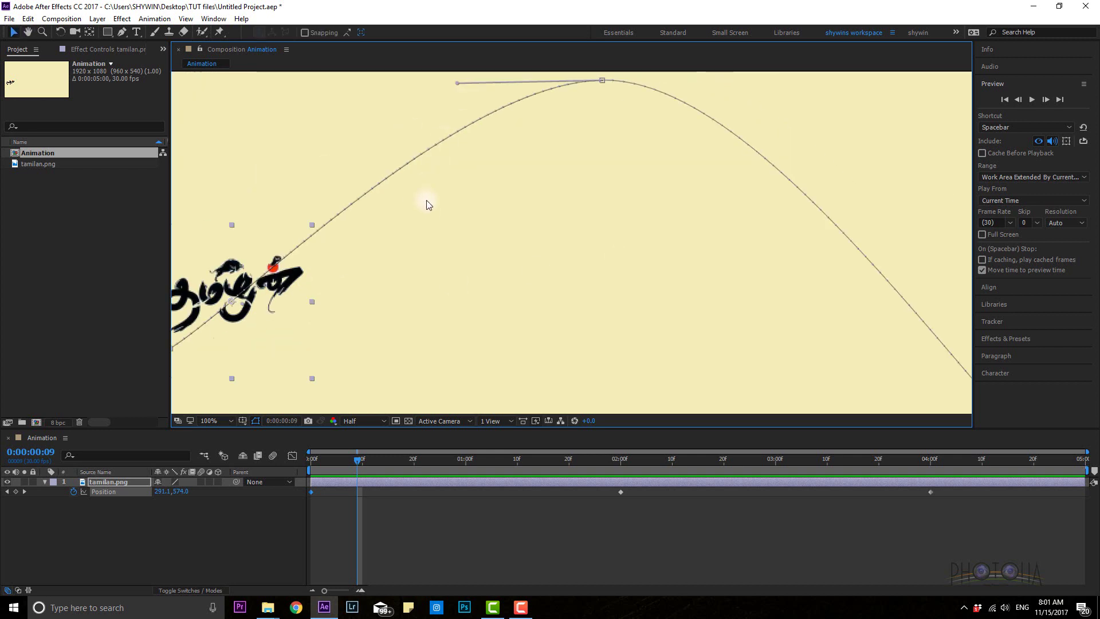
{"action": "left_click_drag", "start_coordinate": [423, 243], "coordinate": [570, 262]}
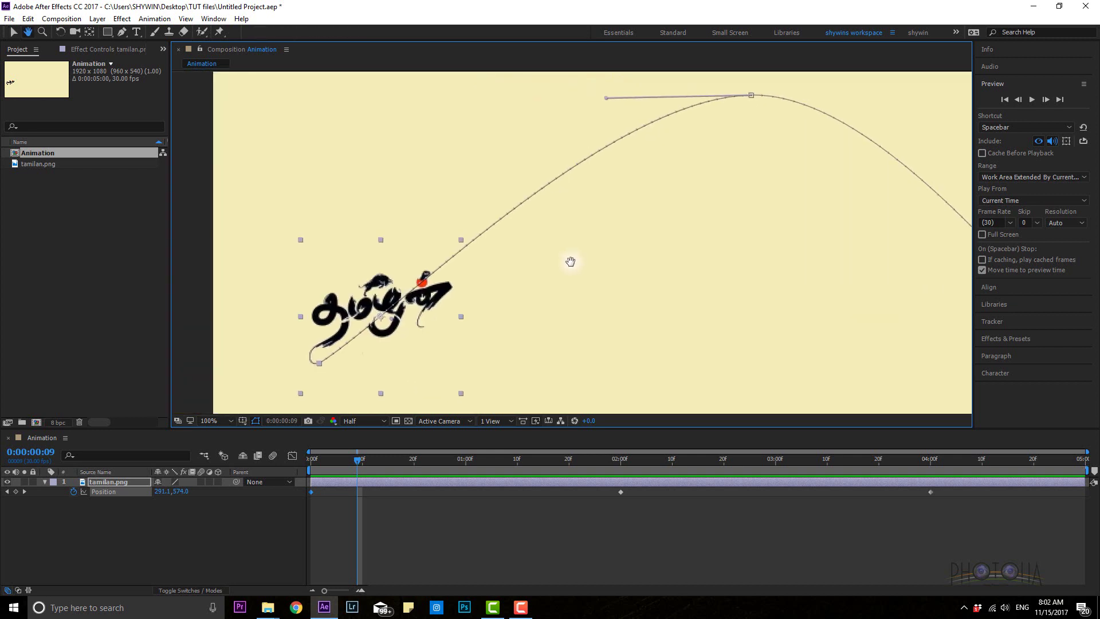
{"action": "key", "text": "v"}
{"action": "key", "text": "Page_Down"}
{"action": "key", "text": "Page_Down"}
{"action": "key", "text": "Page_Down"}
{"action": "key", "text": "Page_Down"}
{"action": "key", "text": "Page_Down"}
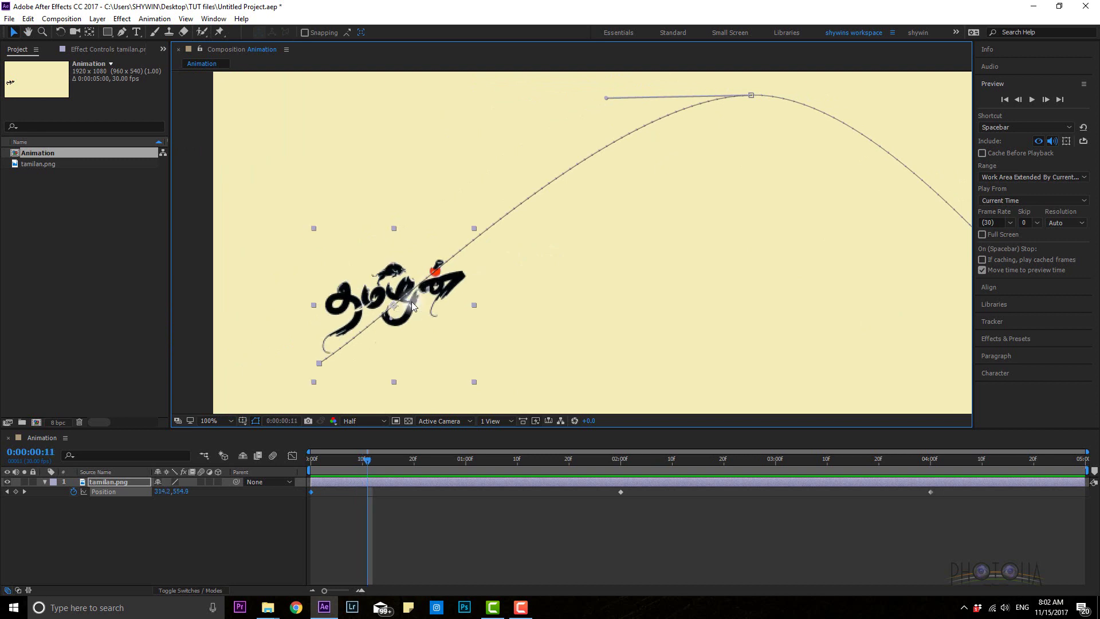
{"action": "key", "text": "Page_Down"}
{"action": "key", "text": "Page_Down"}
{"action": "key", "text": "Page_Down"}
{"action": "key", "text": "Page_Down"}
{"action": "key", "text": "Page_Down"}
{"action": "key", "text": "Page_Down"}
{"action": "key", "text": "Page_Down"}
{"action": "key", "text": "Page_Down"}
{"action": "key", "text": "Page_Down"}
{"action": "key", "text": "Page_Down"}
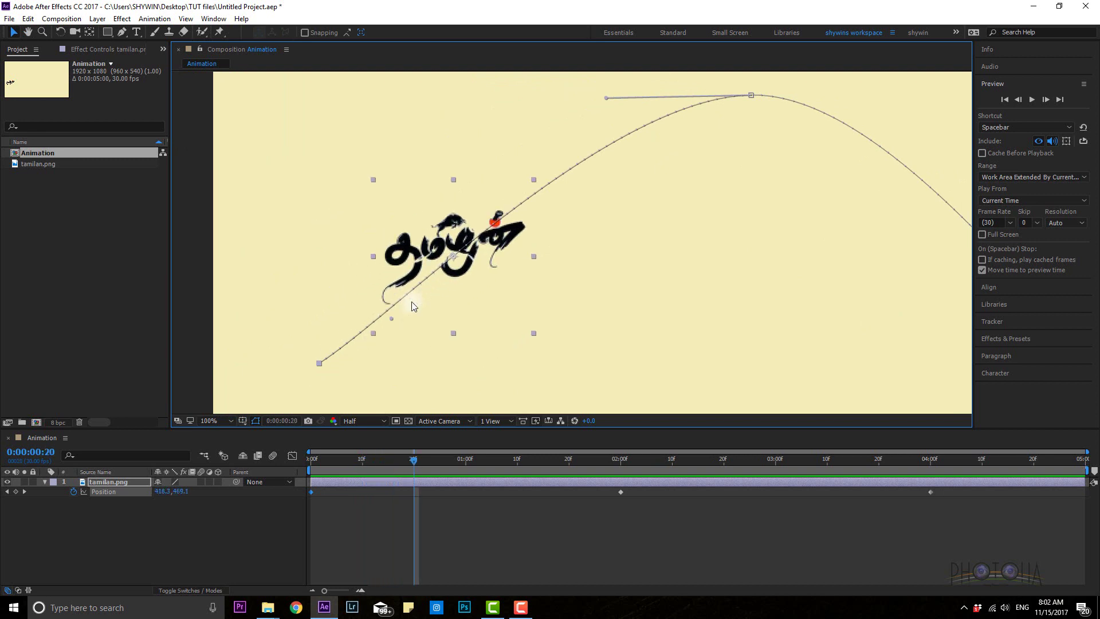
{"action": "key", "text": "Page_Down"}
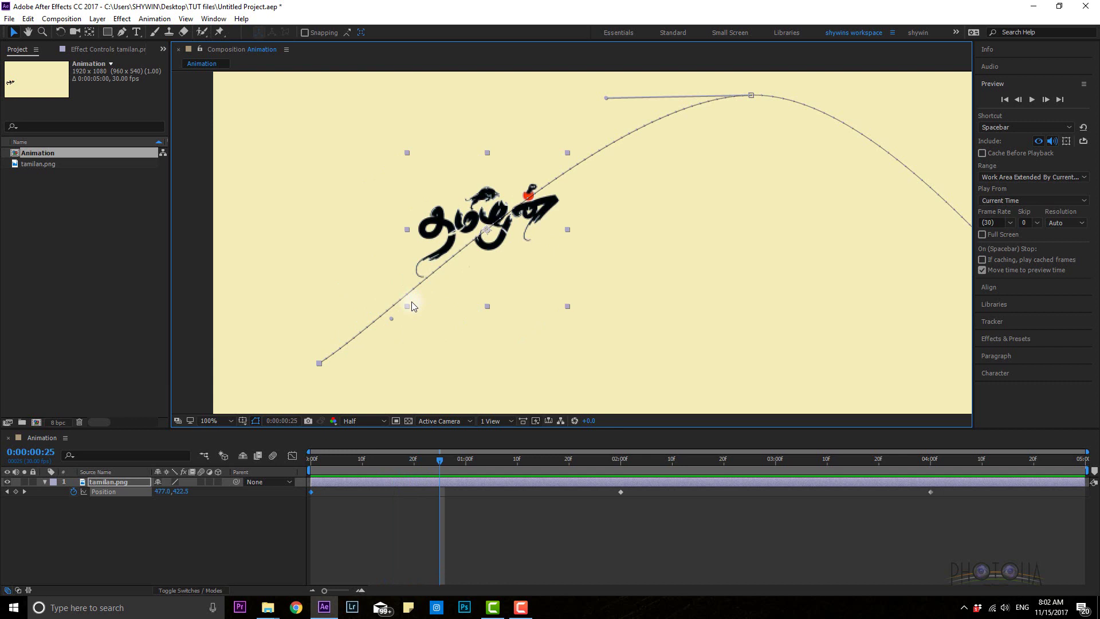
{"action": "key", "text": "Page_Down"}
{"action": "key", "text": "Page_Down"}
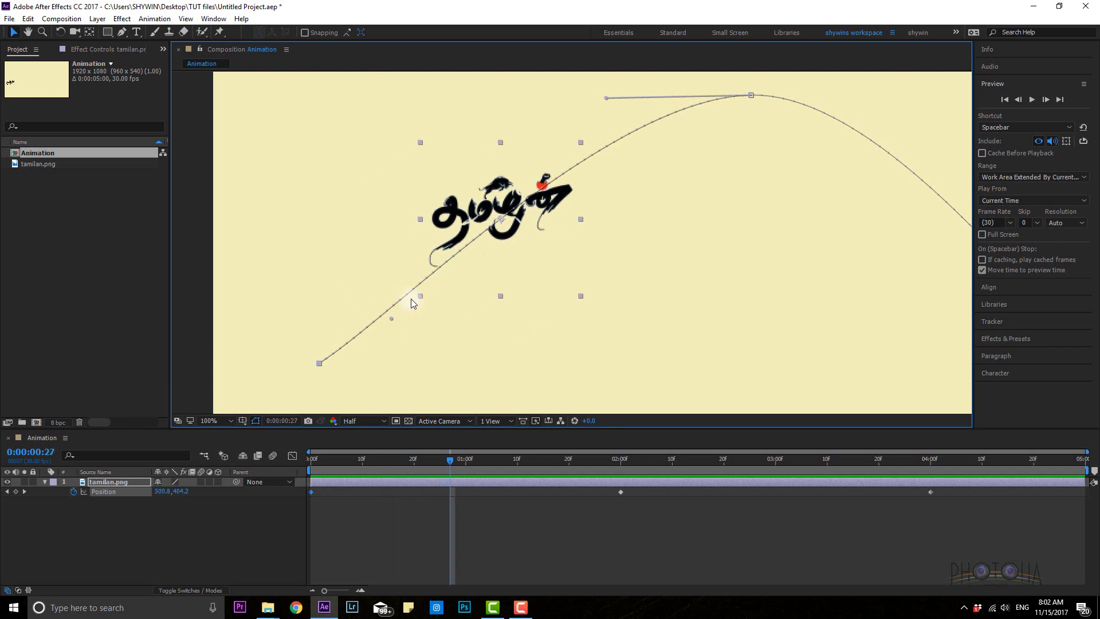
{"action": "key", "text": "Page_Up"}
{"action": "key", "text": "Page_Up"}
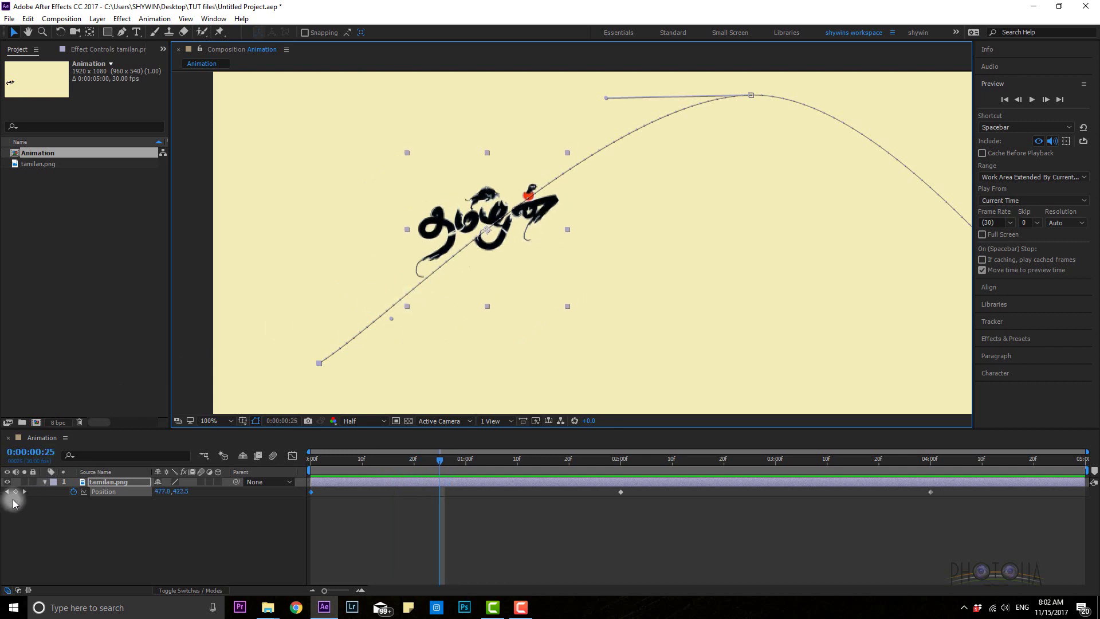
{"action": "left_click", "coordinate": [64, 517]}
{"action": "left_click", "coordinate": [15, 493]}
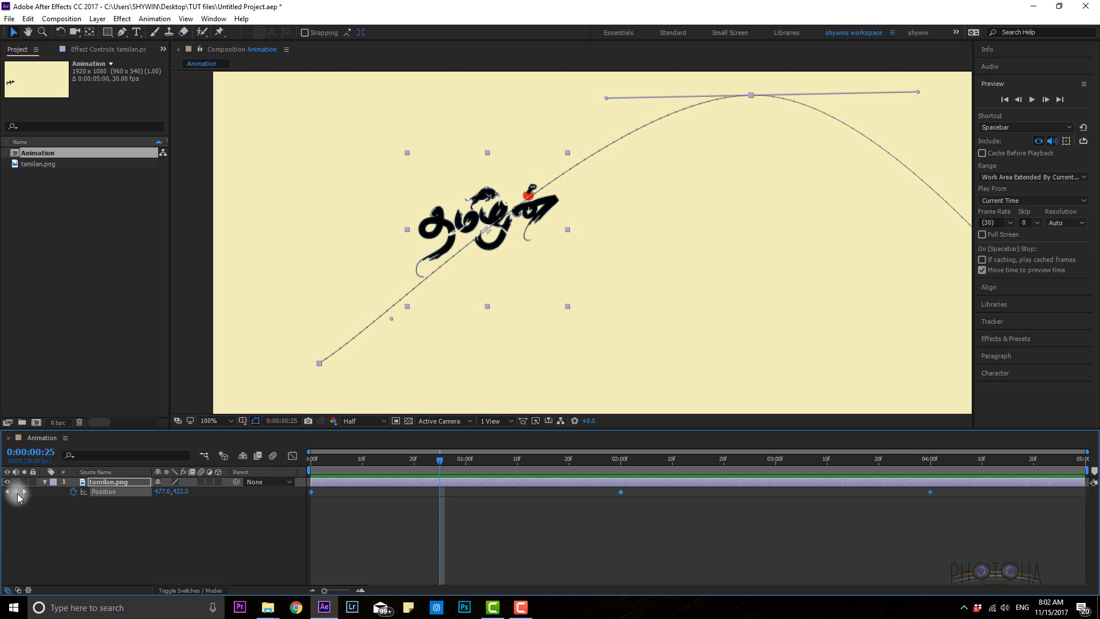
{"action": "left_click", "coordinate": [15, 492]}
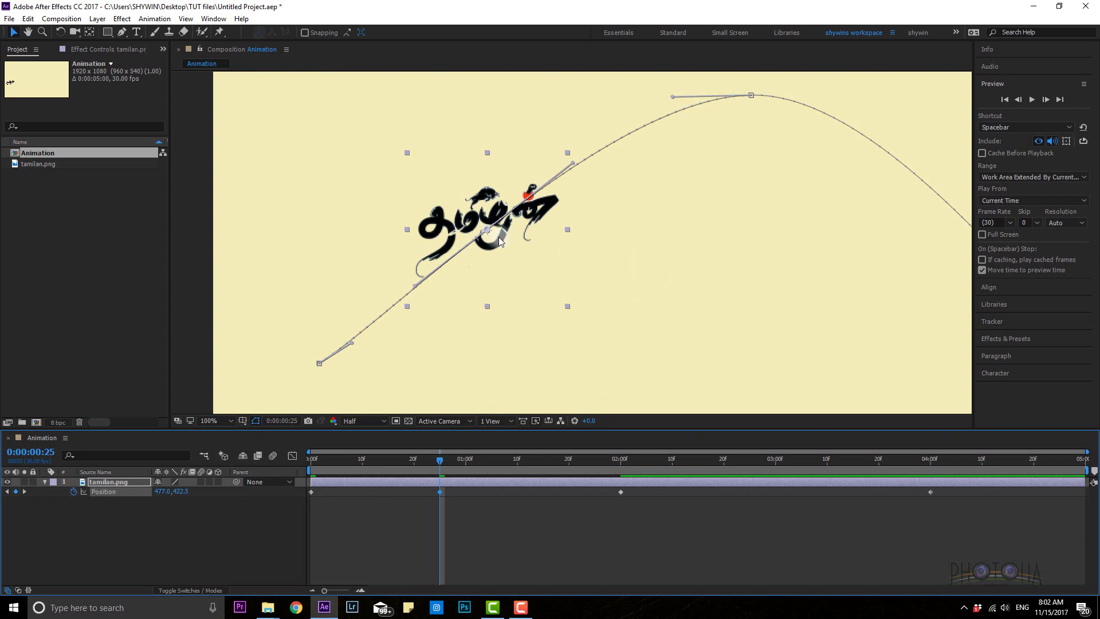
- Add a point midway along the descending part of the motion path with the Pen tool
{"action": "key", "text": "h"}
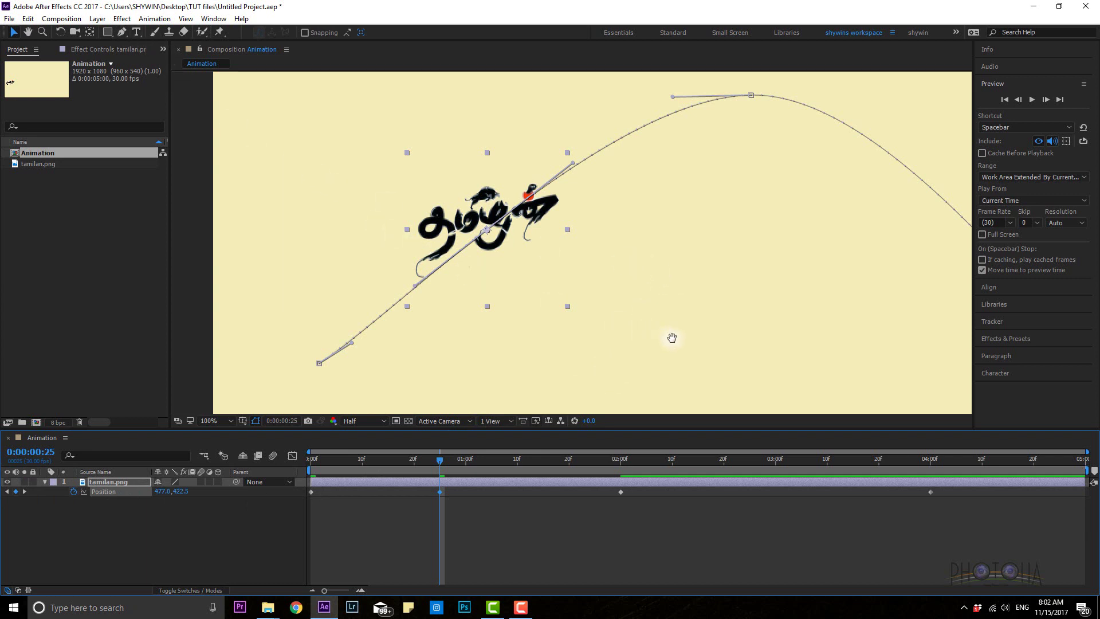
{"action": "left_click_drag", "start_coordinate": [687, 330], "coordinate": [606, 343]}
{"action": "key", "text": "p"}
{"action": "key", "text": "g"}
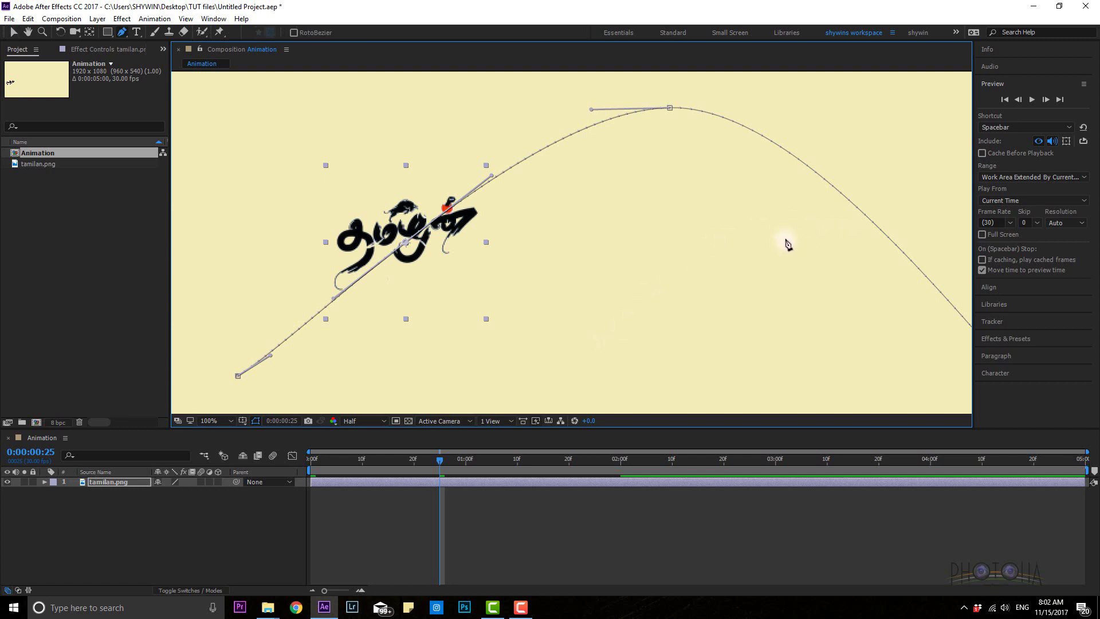
{"action": "left_click_drag", "start_coordinate": [786, 243], "coordinate": [616, 277]}
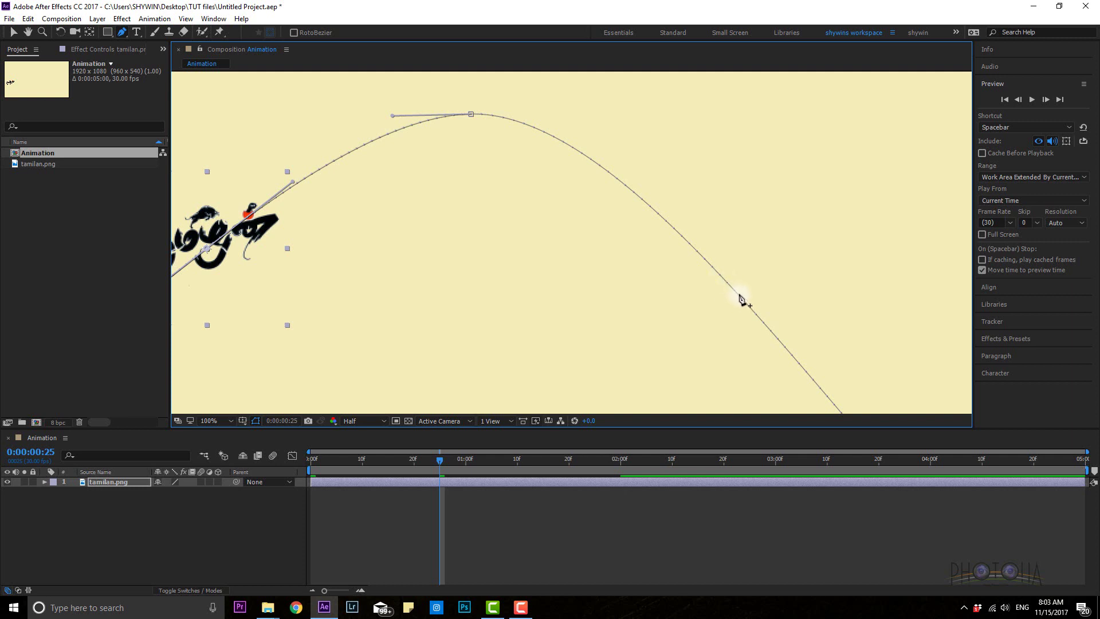
{"action": "left_click", "coordinate": [740, 297]}
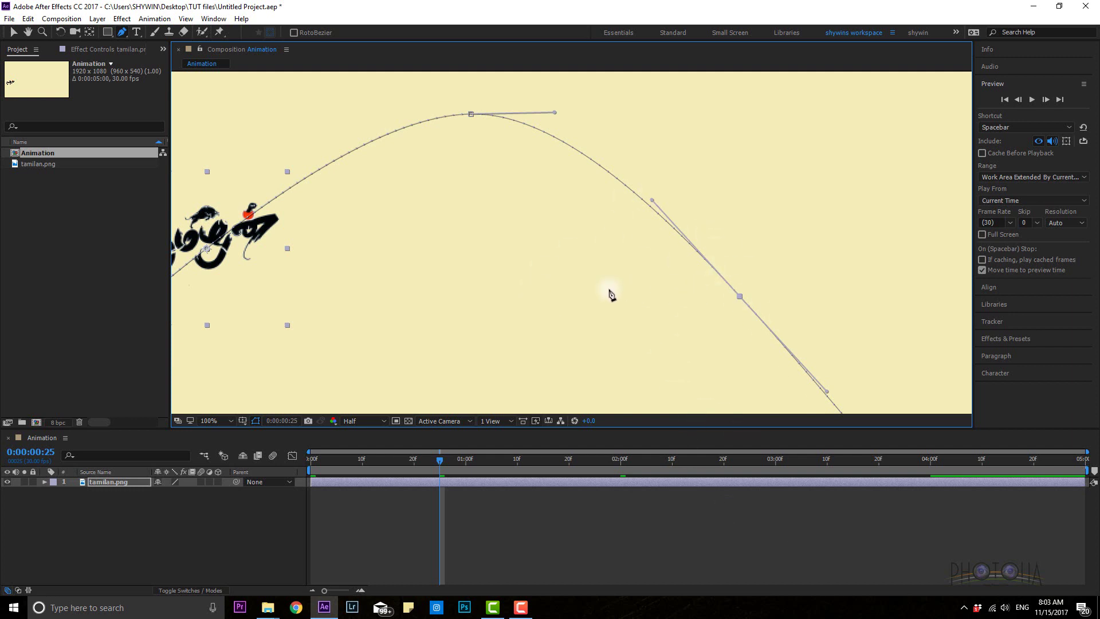
- View the motion path at 50% magnification and reveal the logo layer's Position keyframes
{"action": "key", "text": "comma"}
{"action": "key", "text": "comma"}
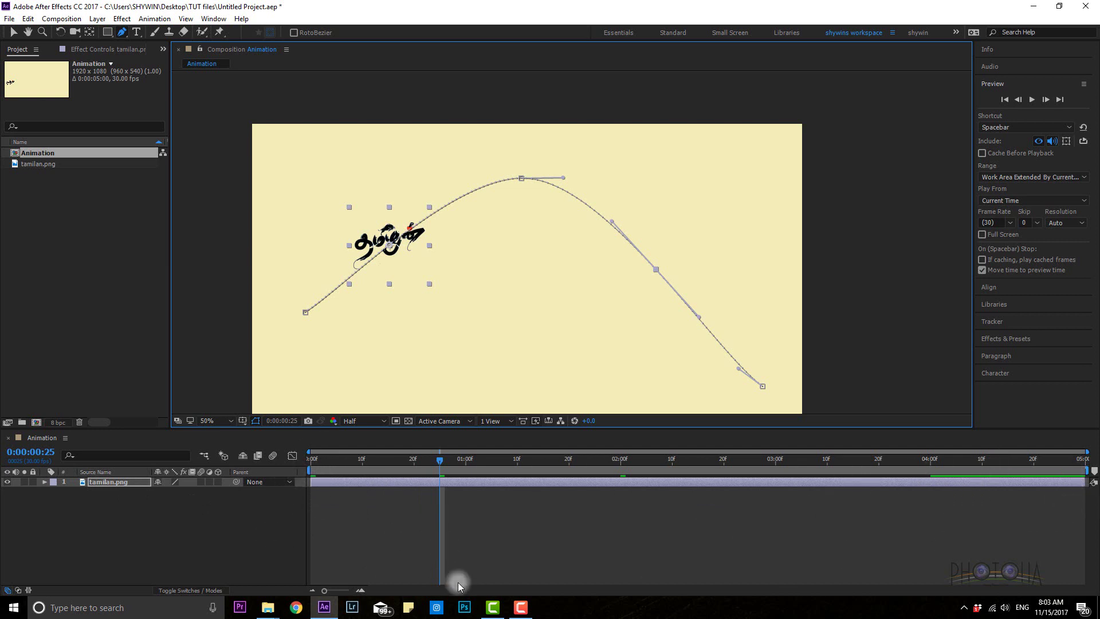
{"action": "key", "text": "p"}
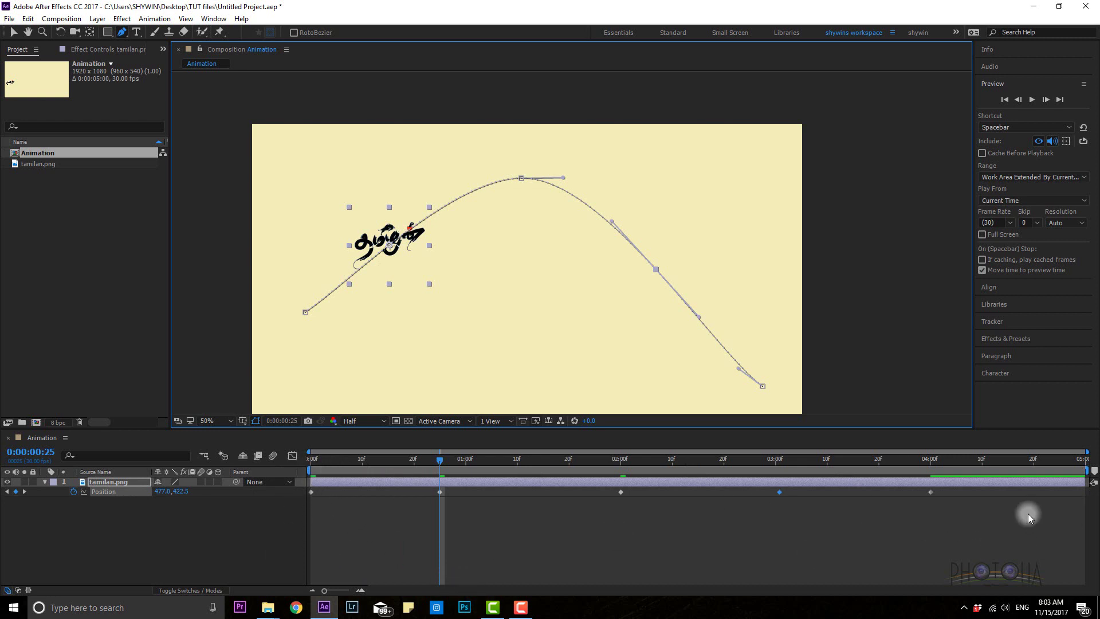
{"action": "key", "text": "p"}
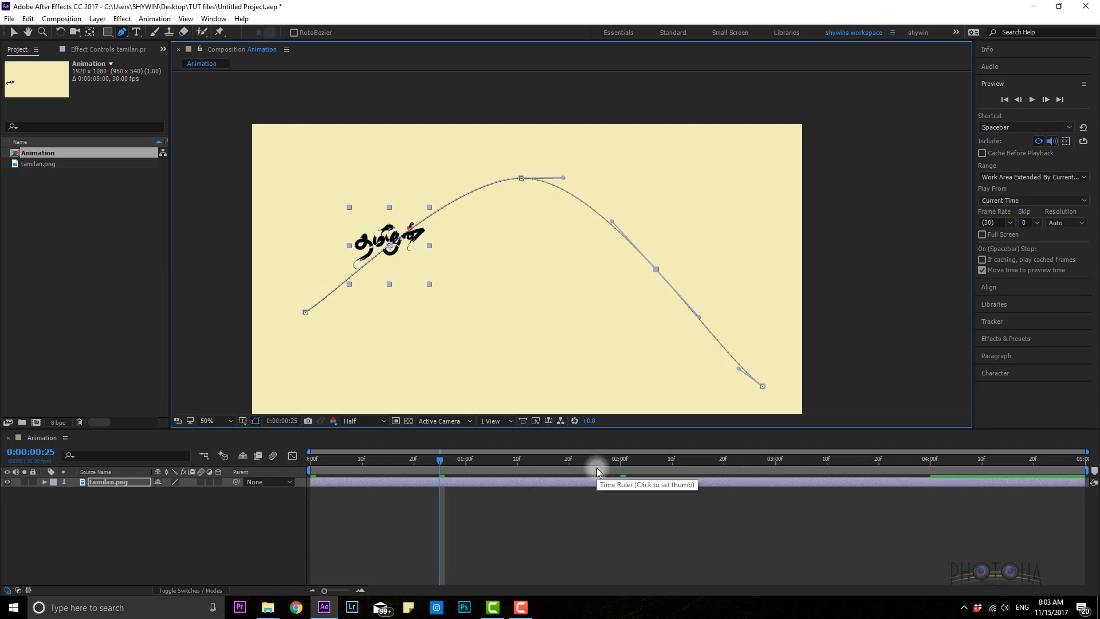
{"action": "key", "text": "p"}
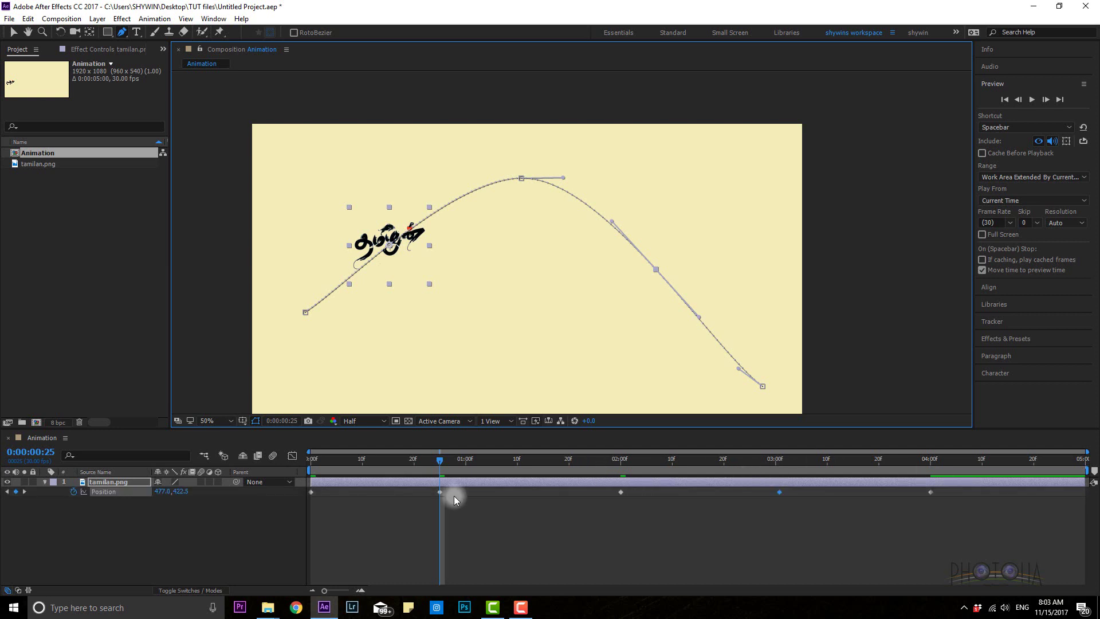
- Return to the start of the timeline and move the two added path points slightly lower and inward
{"action": "left_click_drag", "start_coordinate": [438, 458], "coordinate": [307, 474]}
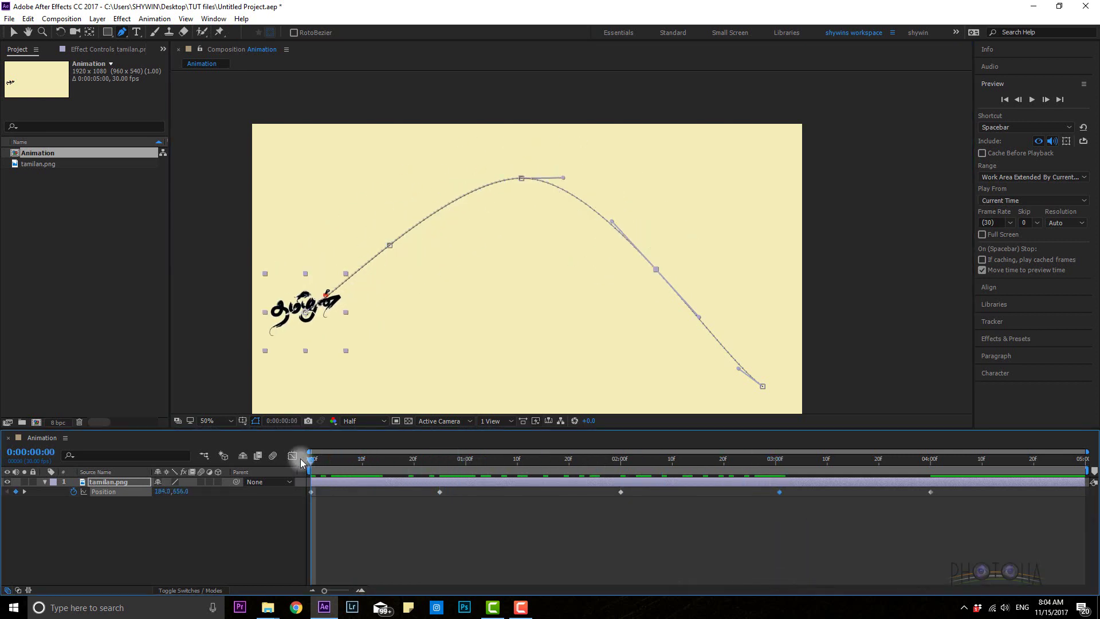
{"action": "key", "text": "v"}
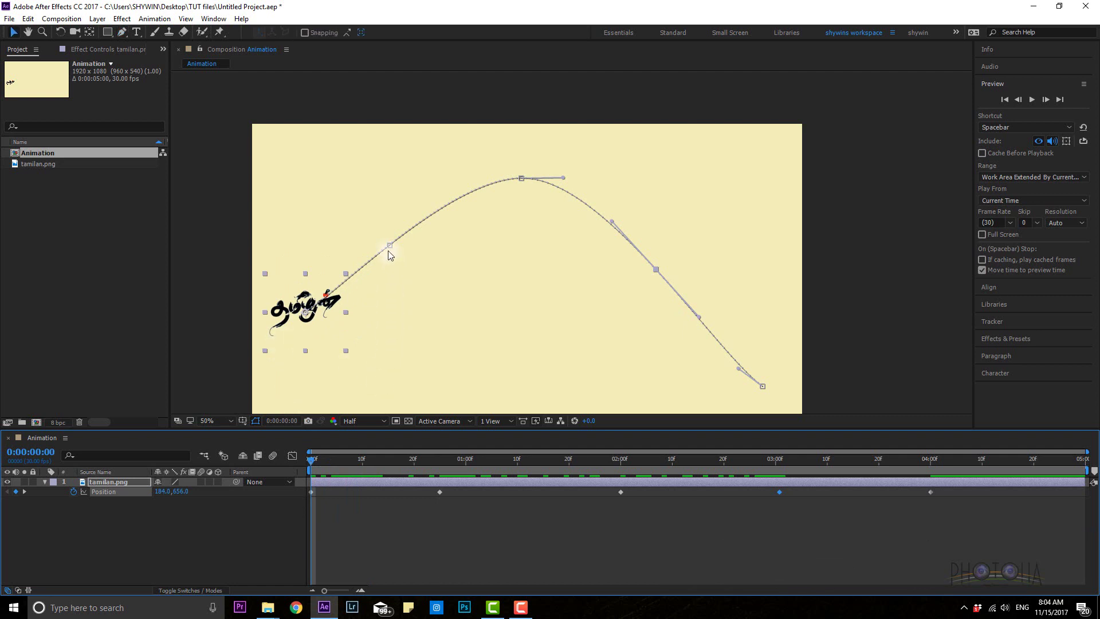
{"action": "left_click_drag", "start_coordinate": [390, 244], "coordinate": [404, 267]}
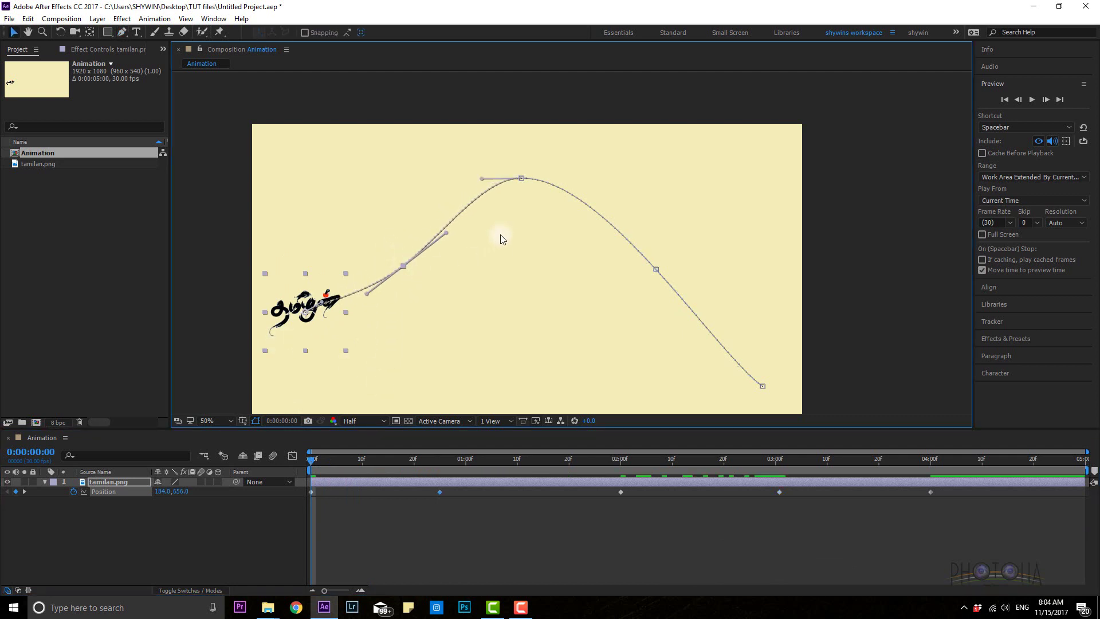
{"action": "left_click_drag", "start_coordinate": [656, 270], "coordinate": [643, 279]}
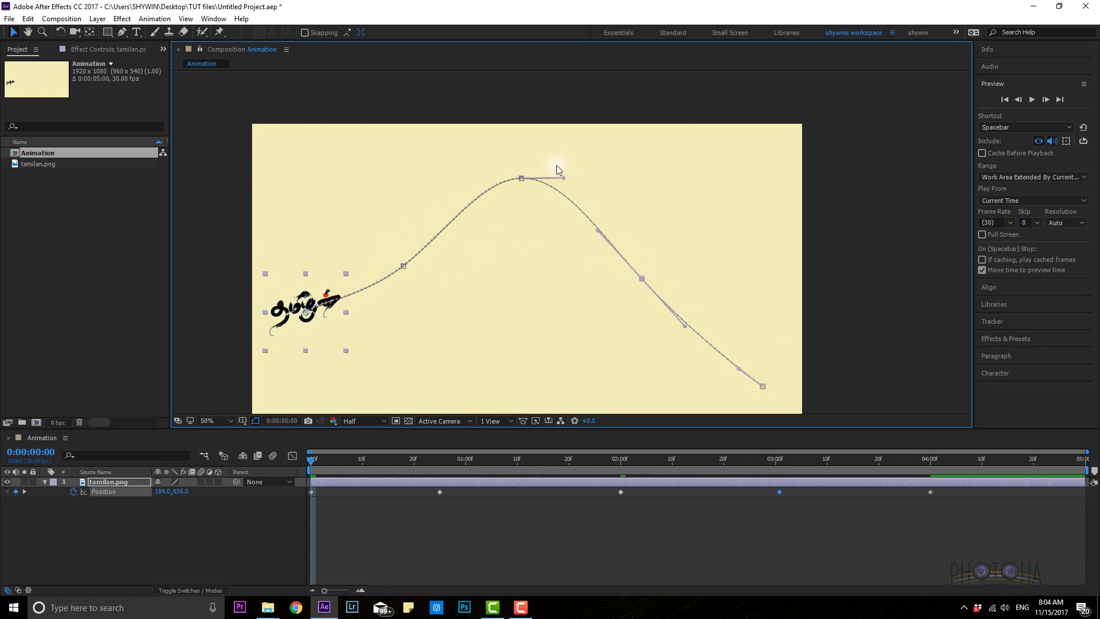
- Tilt the peak's outgoing handle slightly upward, raise the path's end point and move the logo's starting position to about 154, 608
{"action": "mouse_move", "coordinate": [563, 177]}
{"action": "left_mouse_down"}
{"action": "mouse_move", "coordinate": [561, 164]}
{"action": "mouse_move", "coordinate": [563, 174]}
{"action": "left_mouse_up"}
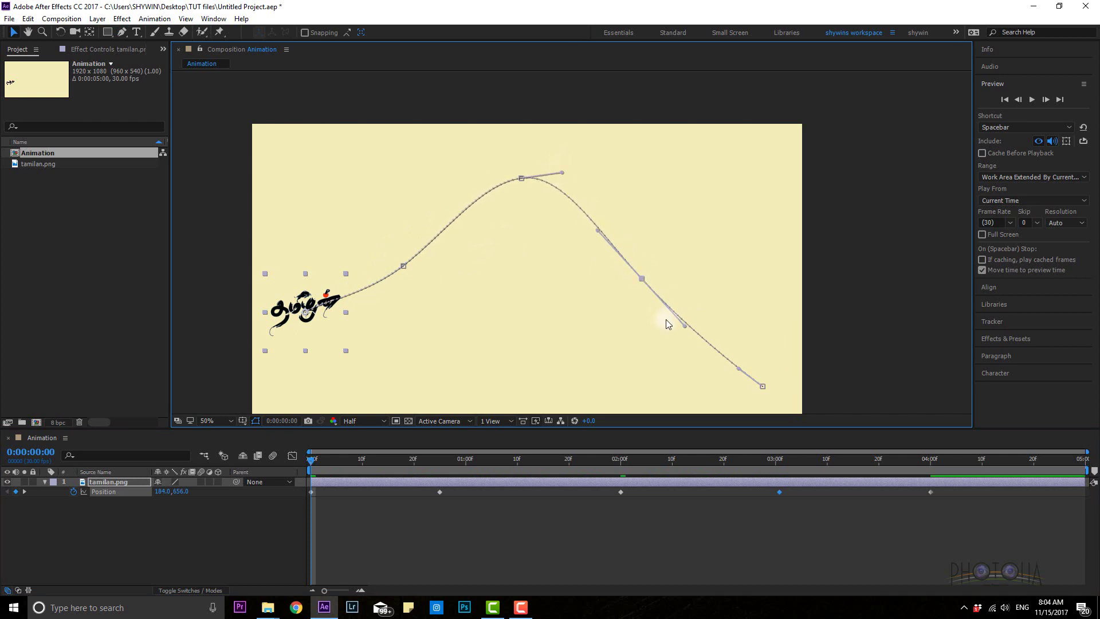
{"action": "left_click_drag", "start_coordinate": [765, 386], "coordinate": [762, 361]}
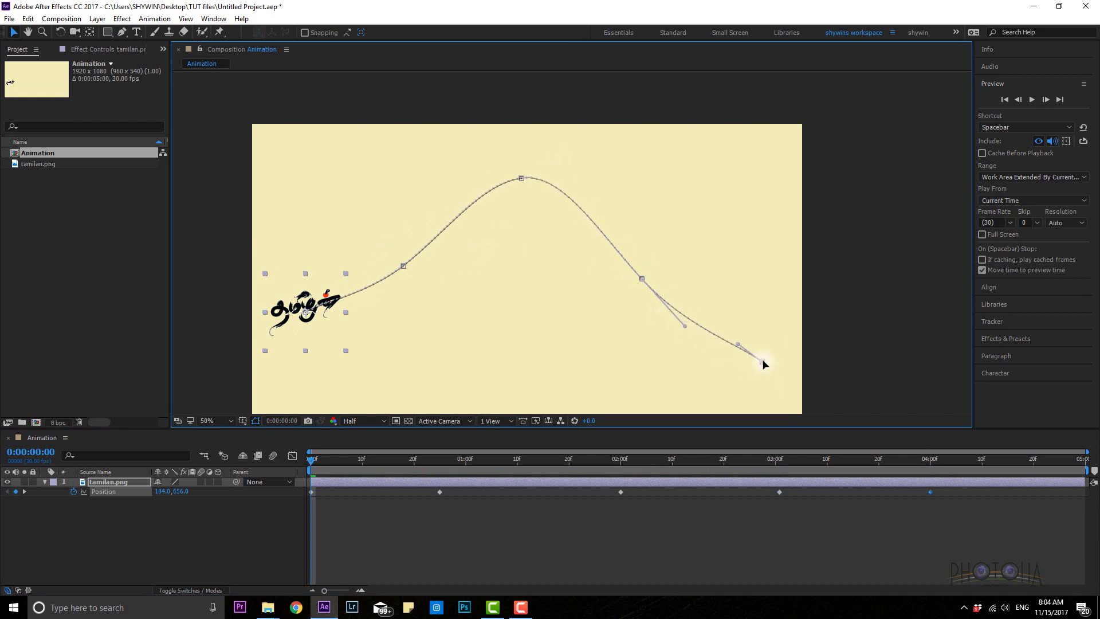
{"action": "left_click_drag", "start_coordinate": [314, 318], "coordinate": [298, 301]}
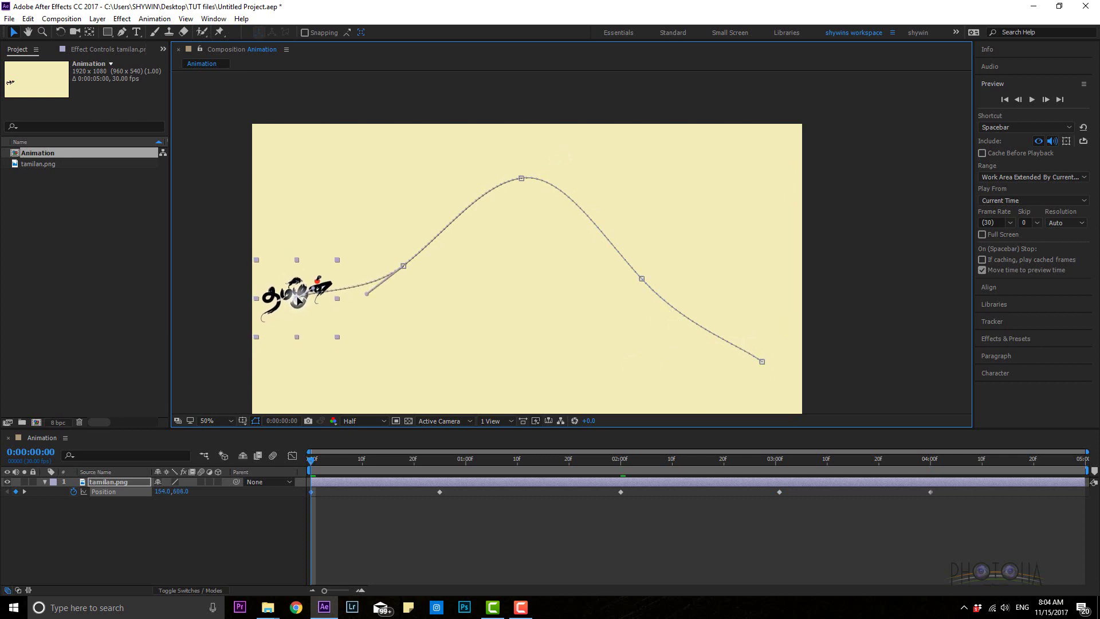
- Preview the logo's motion along the reshaped five-point path
{"action": "key", "text": "space"}
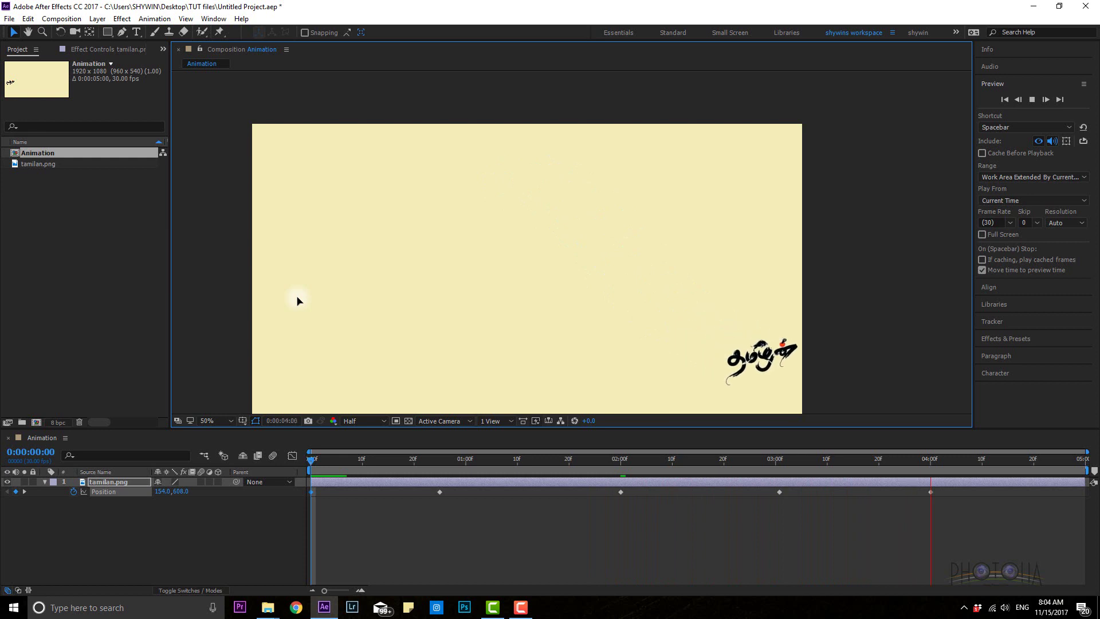
{"action": "key", "text": "space"}
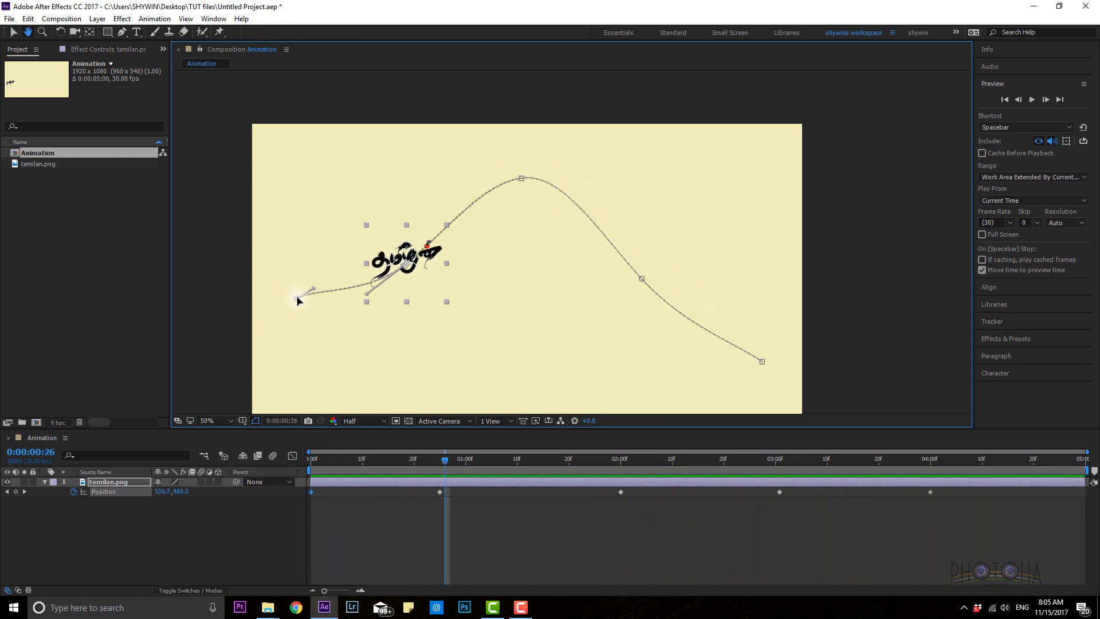